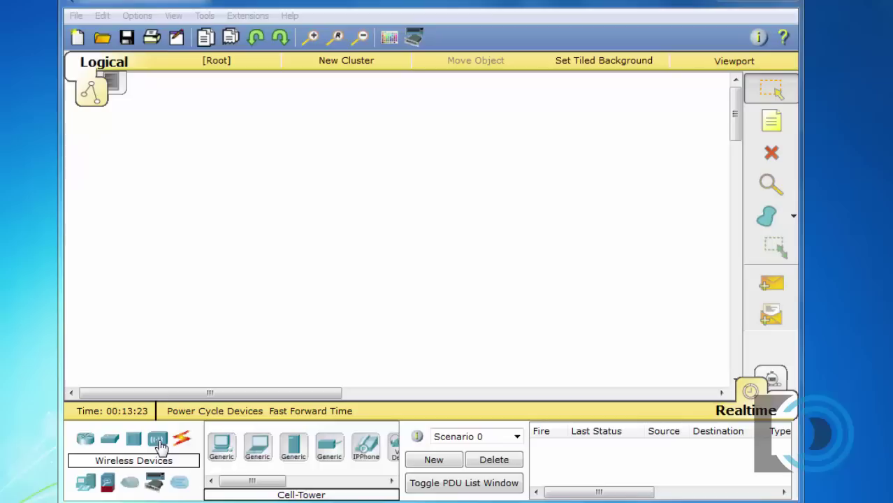
# Step: Place a WRT300N wireless router and a cell tower across the top of the workspace
pyautogui.click(157, 440)
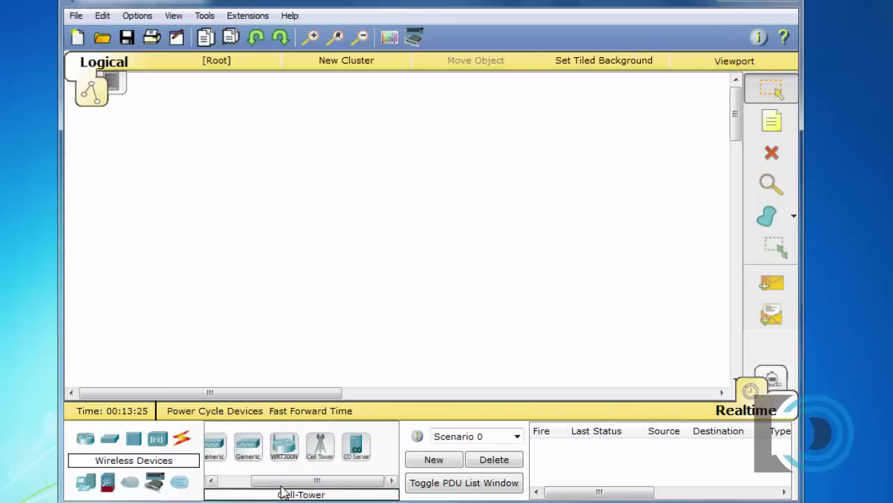
pyautogui.moveTo(285, 483); pyautogui.dragTo(245, 482)
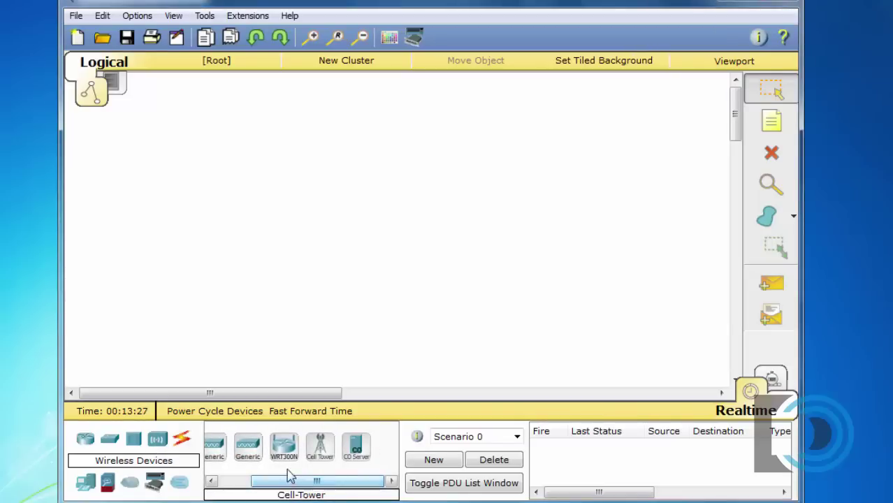
pyautogui.click(284, 446)
pyautogui.click(186, 125)
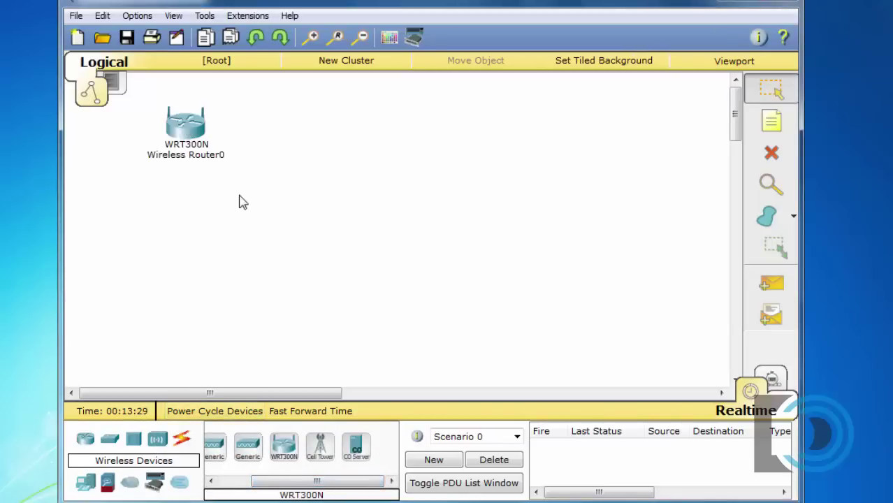
pyautogui.click(320, 447)
pyautogui.click(359, 138)
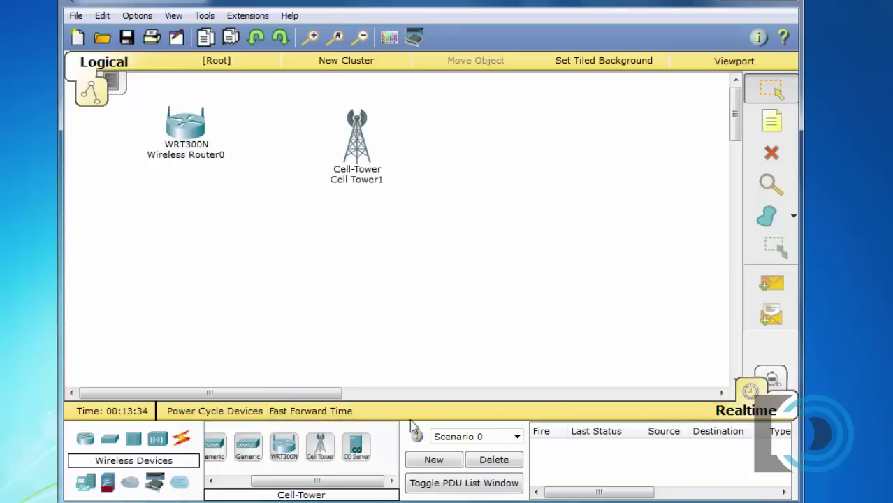
# Step: Add the central office server at the top right, then nudge the server and cell tower into position
pyautogui.click(358, 450)
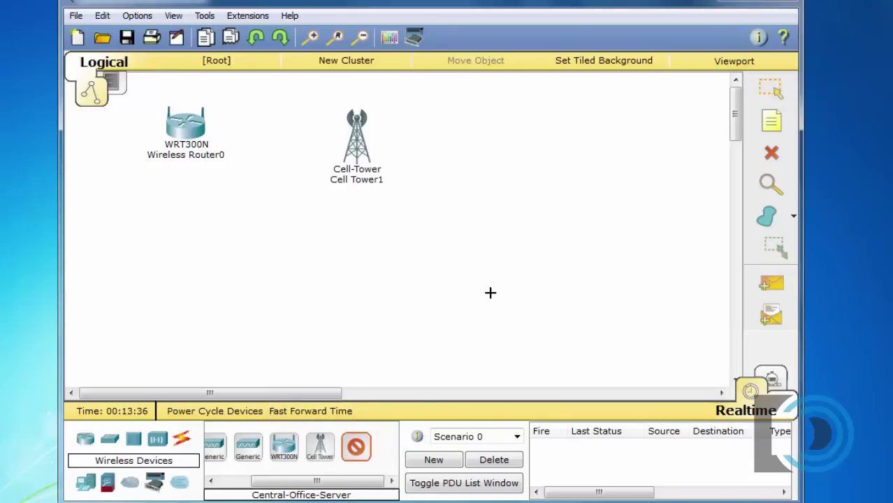
pyautogui.click(482, 146)
pyautogui.moveTo(484, 142); pyautogui.dragTo(537, 130)
pyautogui.moveTo(363, 151); pyautogui.dragTo(359, 142)
# Step: Run a coaxial cable from Central Office Server0's Coaxial0/1 port to Cell Tower1's Coaxial0 port
pyautogui.click(181, 438)
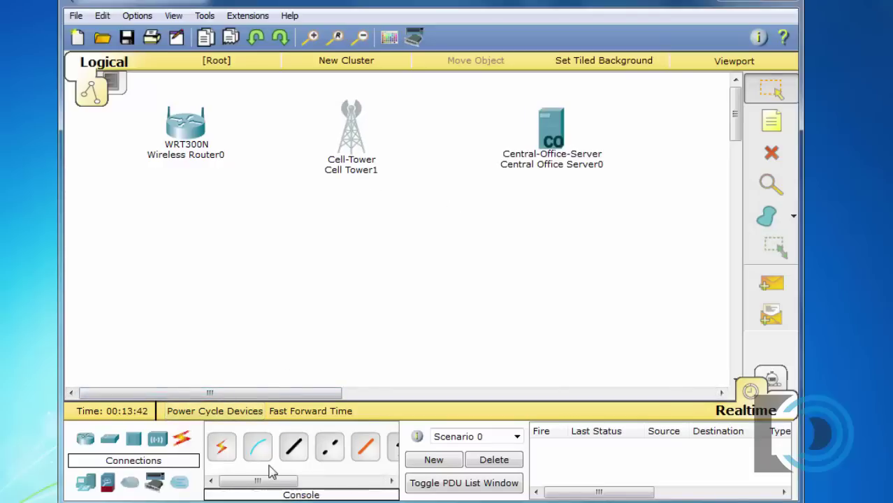
pyautogui.moveTo(260, 482); pyautogui.dragTo(363, 482)
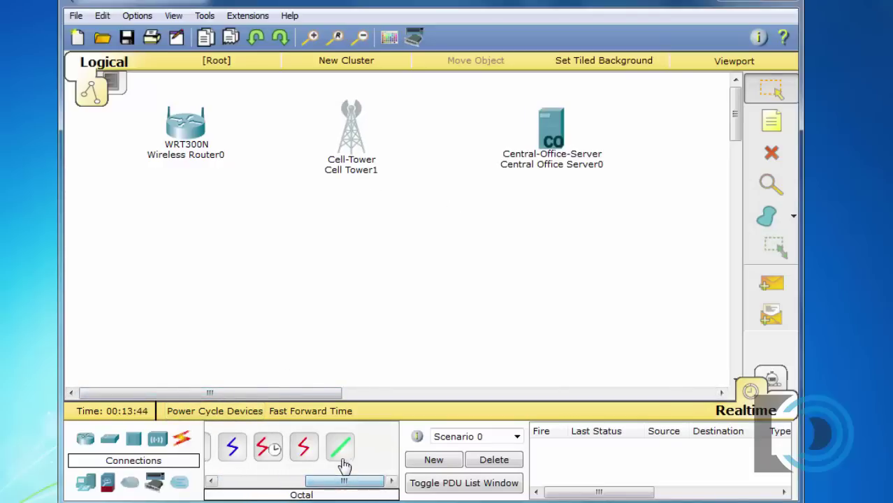
pyautogui.click(231, 447)
pyautogui.click(549, 125)
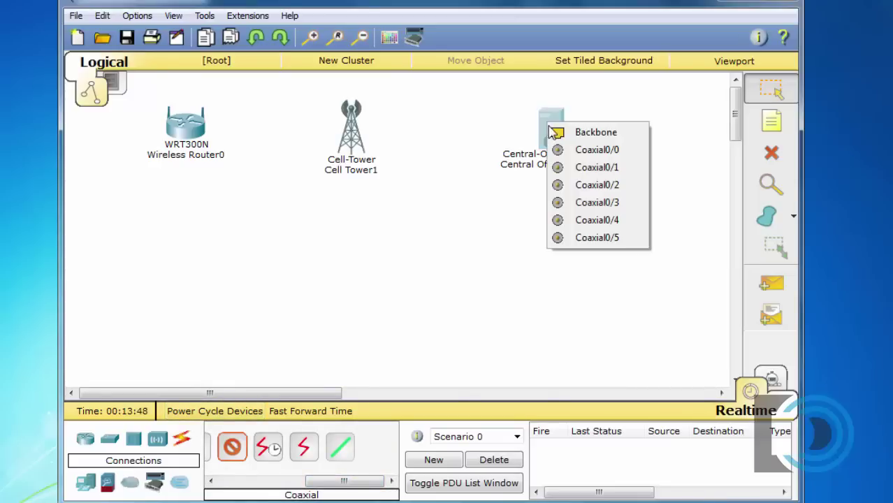
pyautogui.click(579, 152)
pyautogui.click(348, 137)
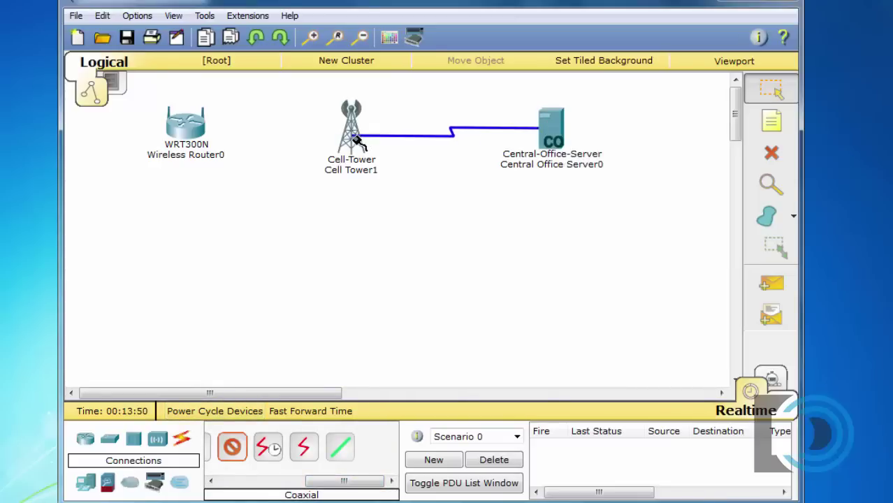
pyautogui.click(355, 124)
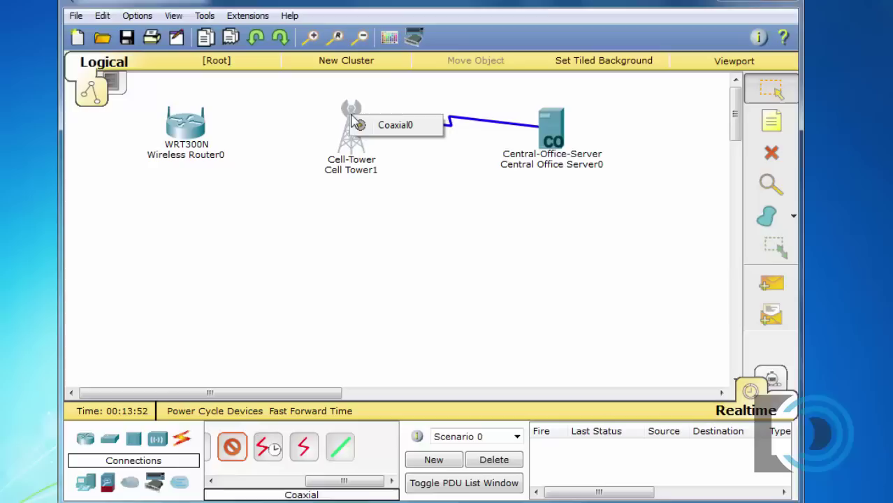
pyautogui.click(362, 129)
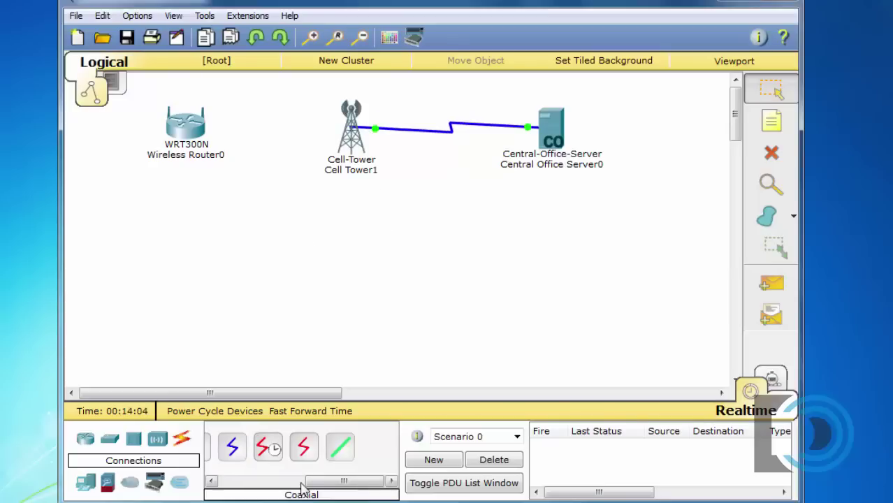
# Step: Place a Smartphone from End Devices below the router and cell tower
pyautogui.click(87, 483)
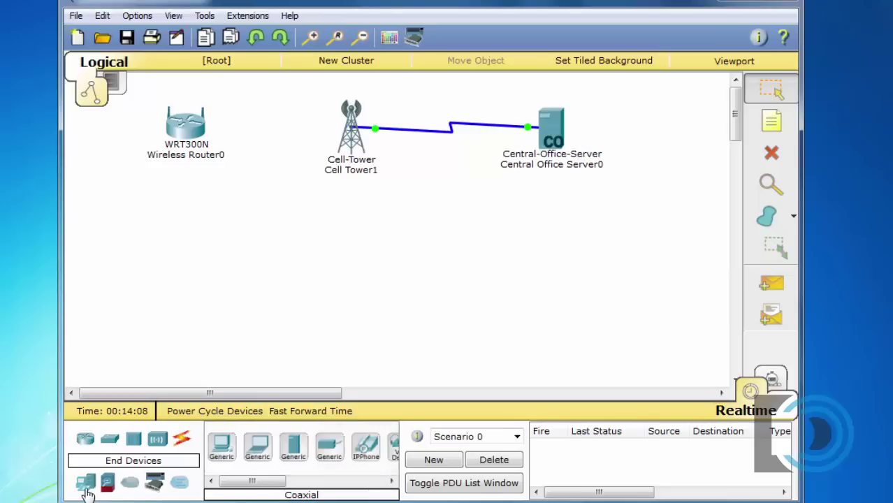
pyautogui.moveTo(253, 480); pyautogui.dragTo(367, 481)
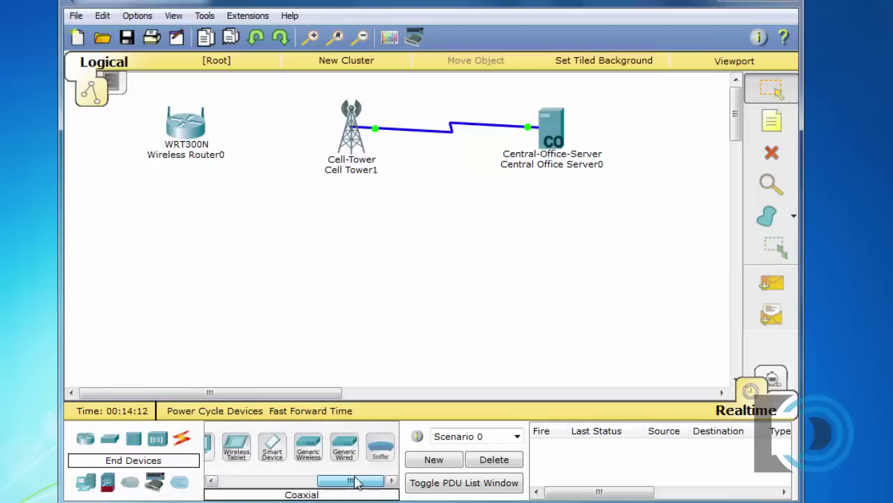
pyautogui.click(274, 451)
pyautogui.click(431, 267)
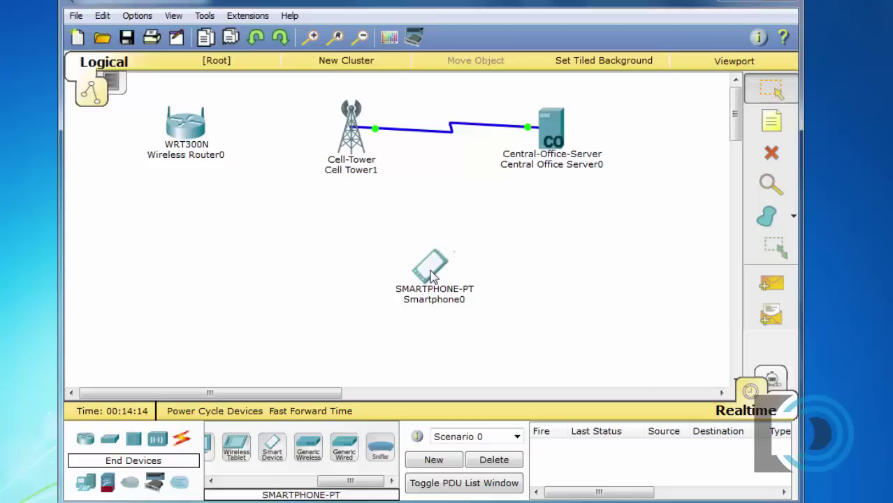
pyautogui.moveTo(429, 274); pyautogui.dragTo(313, 259)
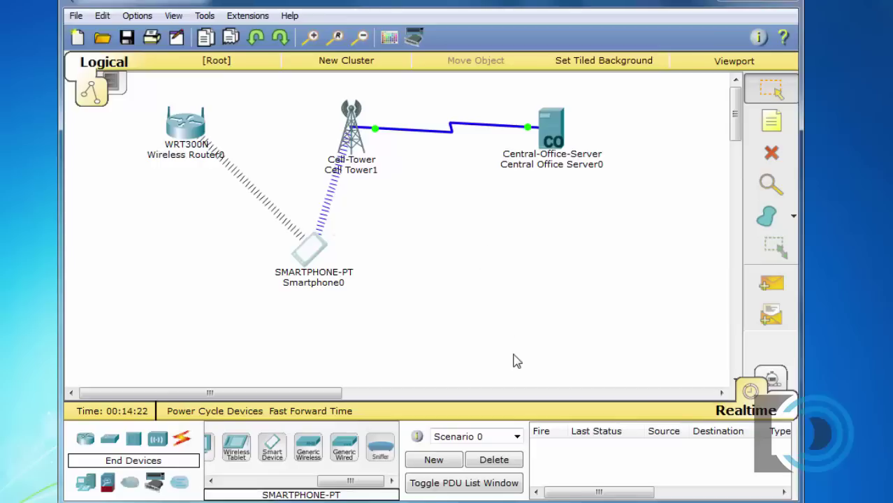
# Step: Add a Sniffer to the right of the smartphone and shift it slightly up-left
pyautogui.click(382, 461)
pyautogui.click(557, 261)
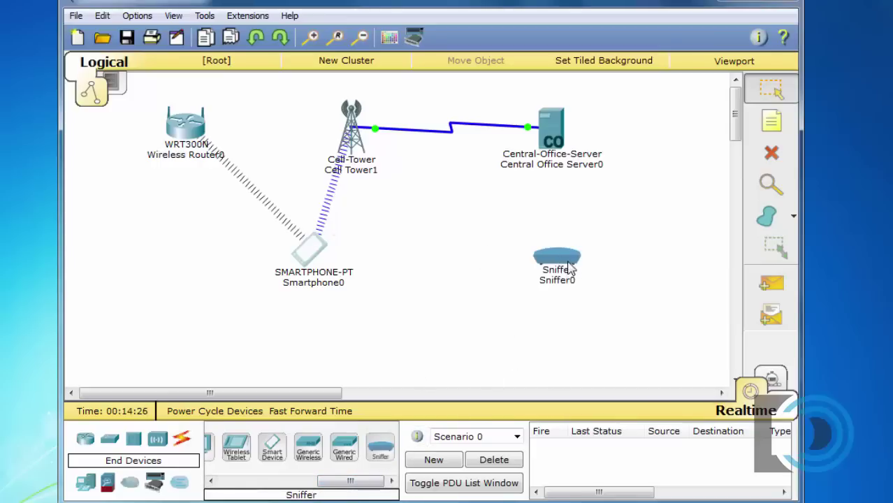
pyautogui.moveTo(569, 268); pyautogui.dragTo(546, 243)
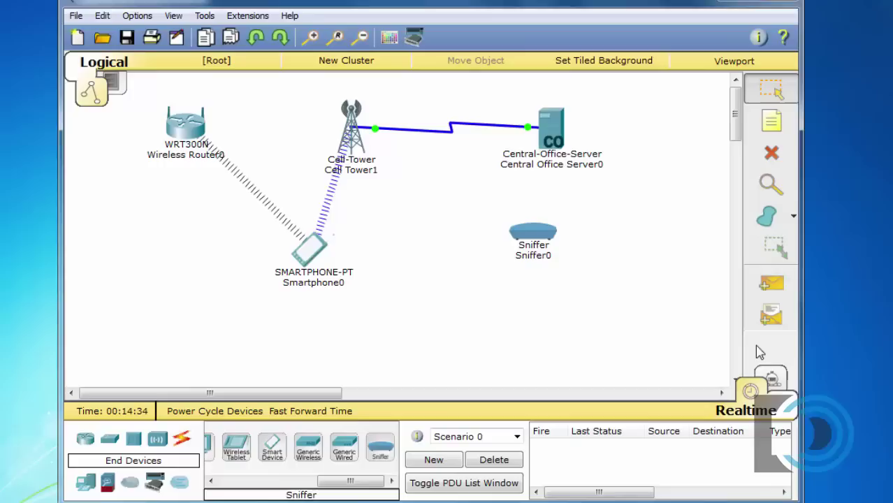
# Step: Toggle Simulation mode and back, move Sniffer0 lower right, and check its capture settings (On, Port0, buffer 256)
pyautogui.click(773, 379)
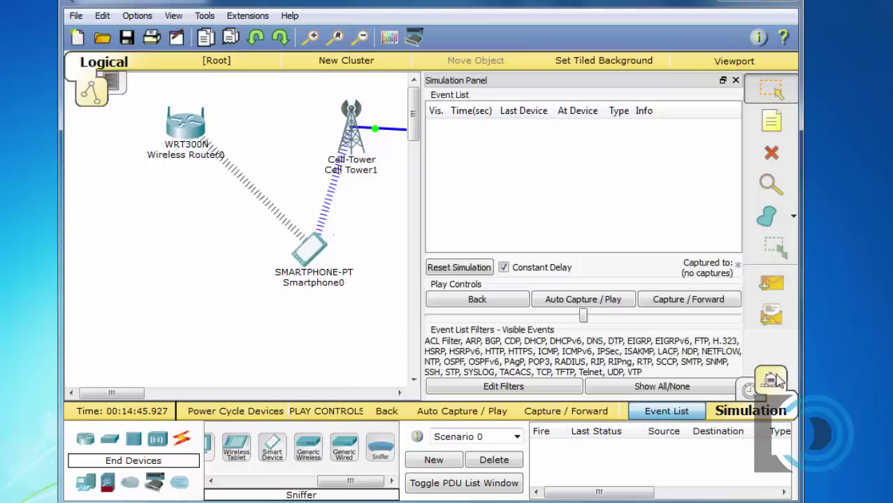
pyautogui.click(749, 392)
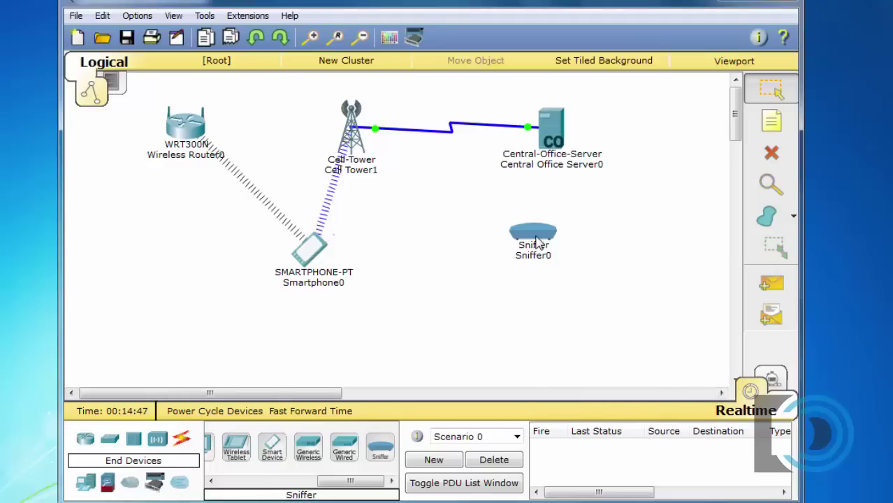
pyautogui.moveTo(540, 239); pyautogui.dragTo(606, 258)
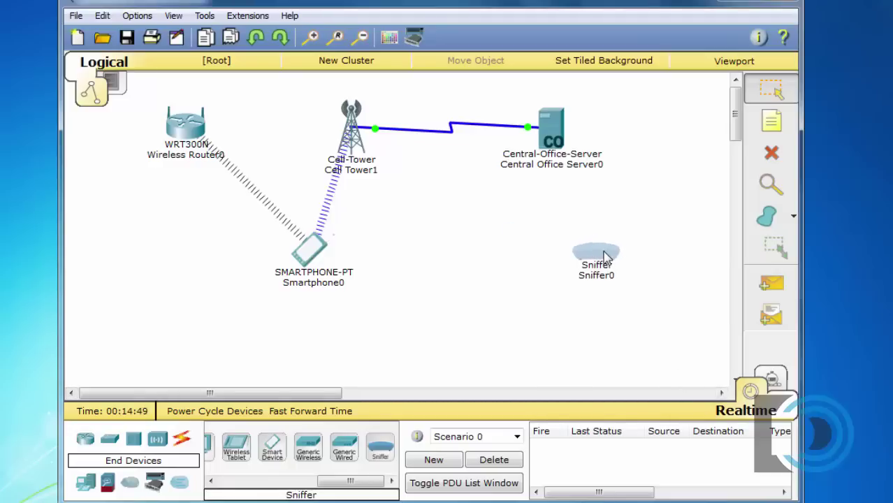
pyautogui.click(602, 255)
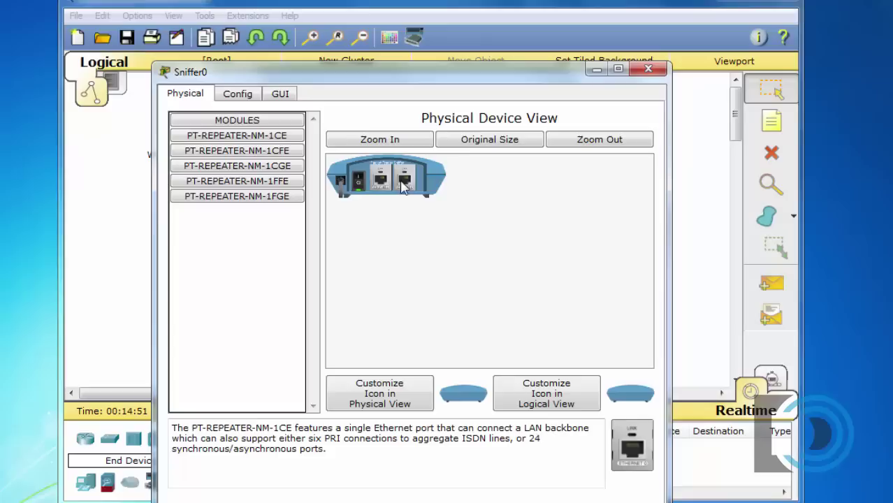
pyautogui.click(281, 93)
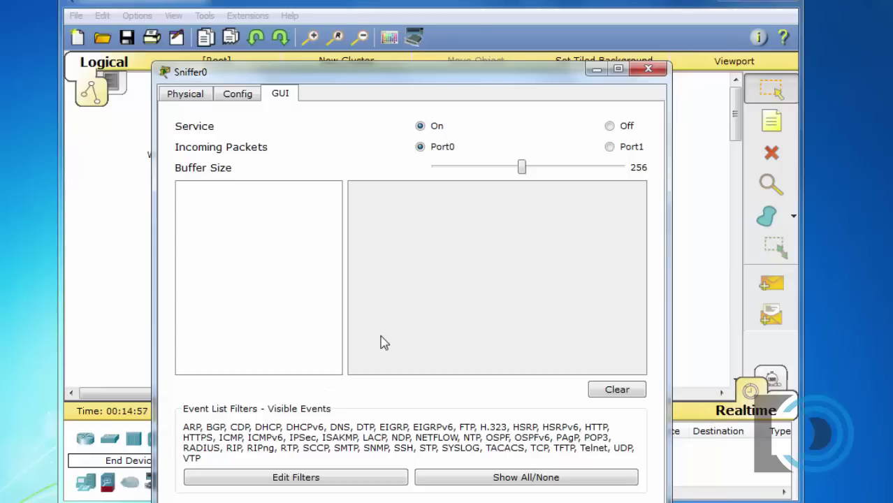
pyautogui.click(648, 69)
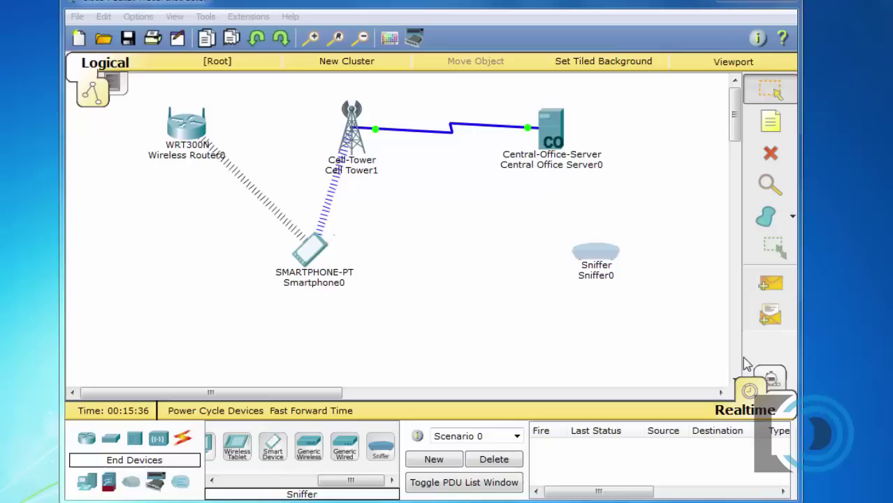
# Step: Place an 819HGW Router0 on the left below the wireless router, undoing one extra move
pyautogui.click(664, 351)
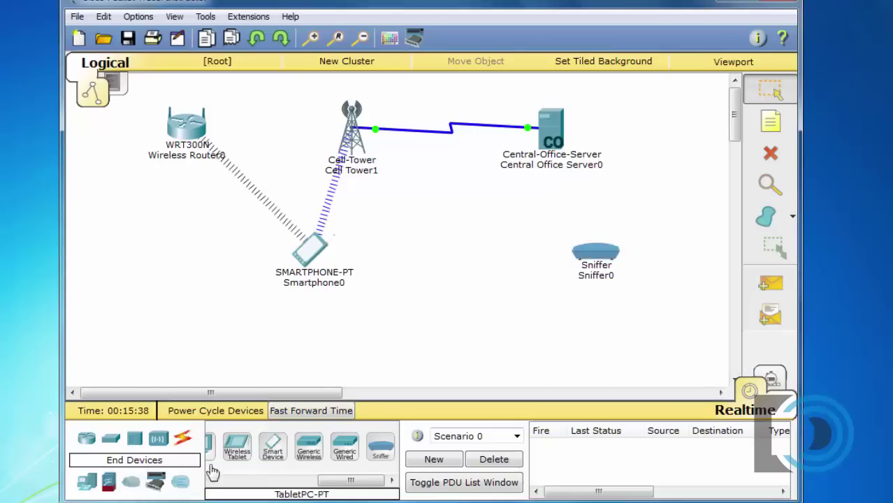
pyautogui.click(85, 438)
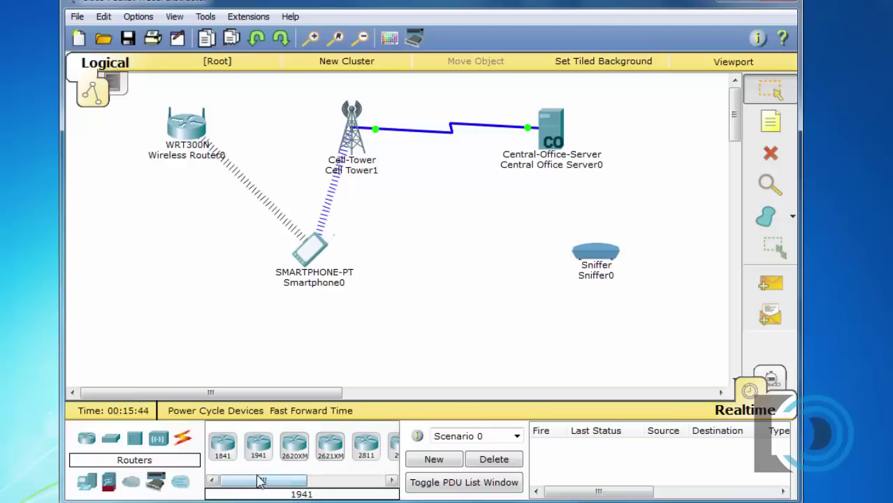
pyautogui.moveTo(259, 482); pyautogui.dragTo(339, 481)
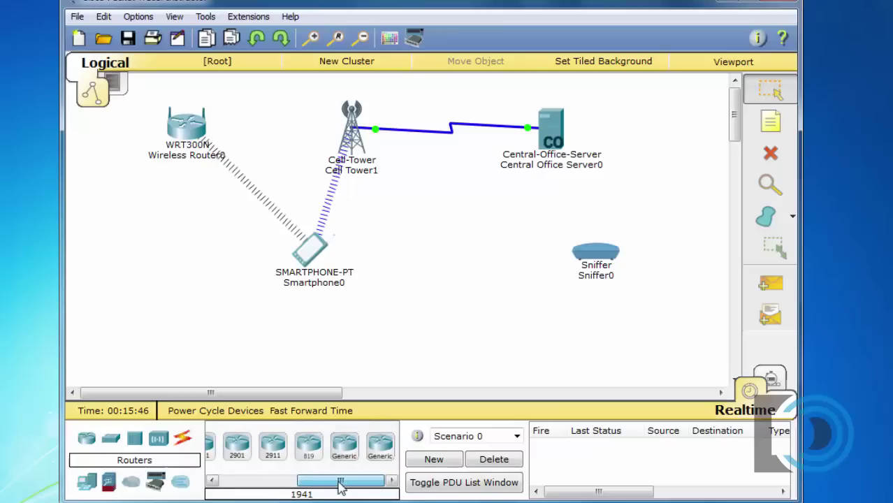
pyautogui.click(311, 447)
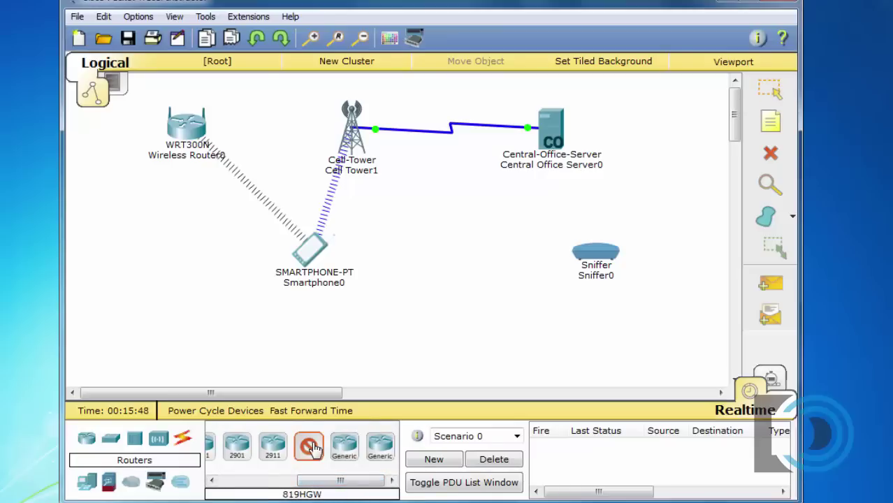
pyautogui.click(175, 252)
pyautogui.moveTo(181, 262); pyautogui.dragTo(158, 246)
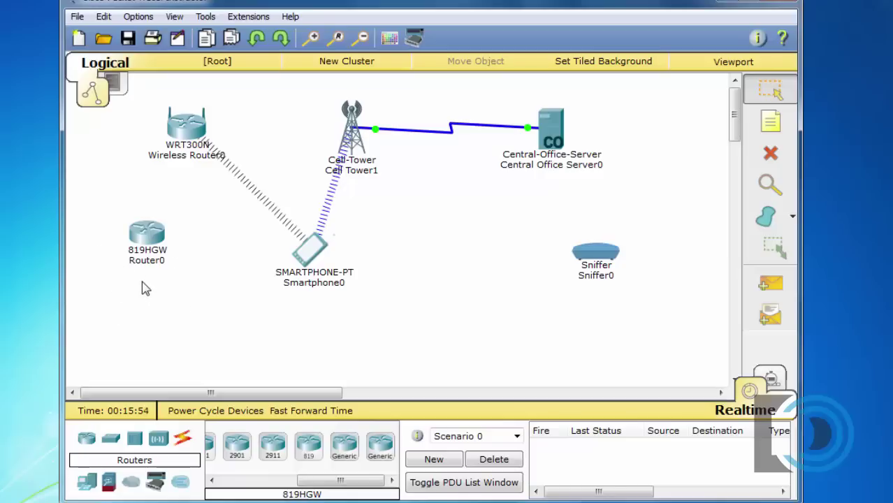
pyautogui.moveTo(148, 243); pyautogui.dragTo(155, 266)
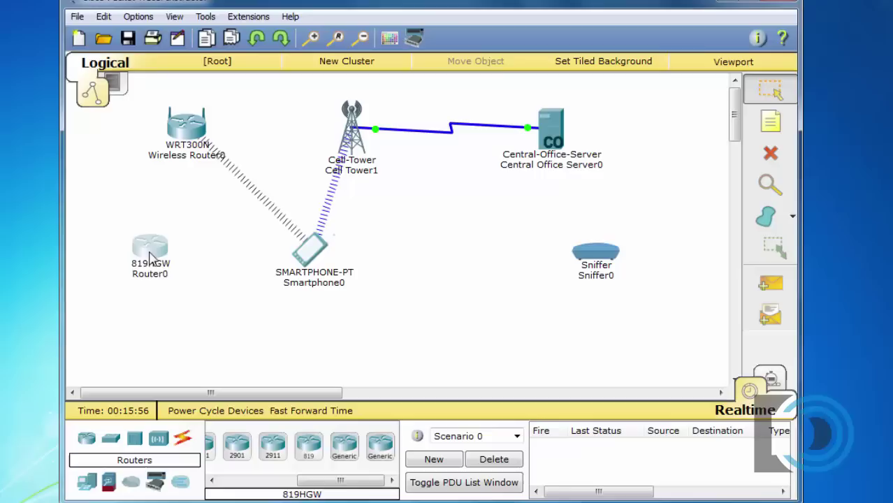
pyautogui.hotkey('ctrl', 'z')
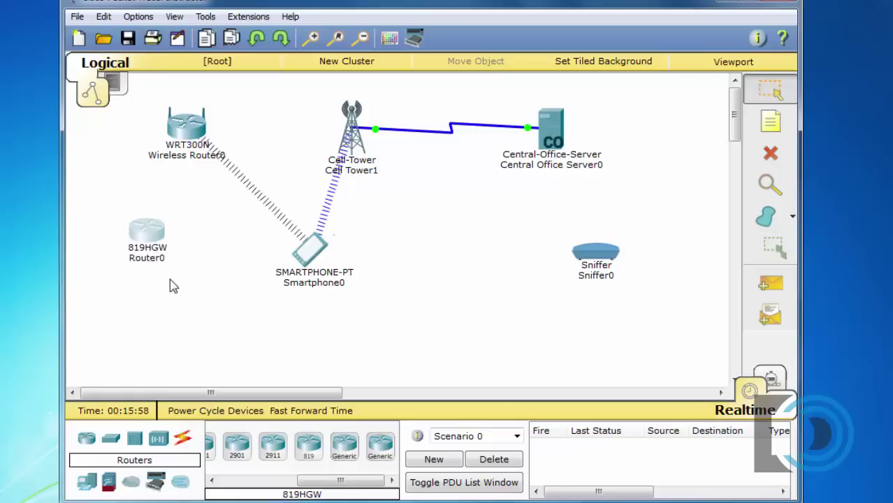
# Step: Review Router0's Config and CLI views (hostname Router) and close its window
pyautogui.click(147, 236)
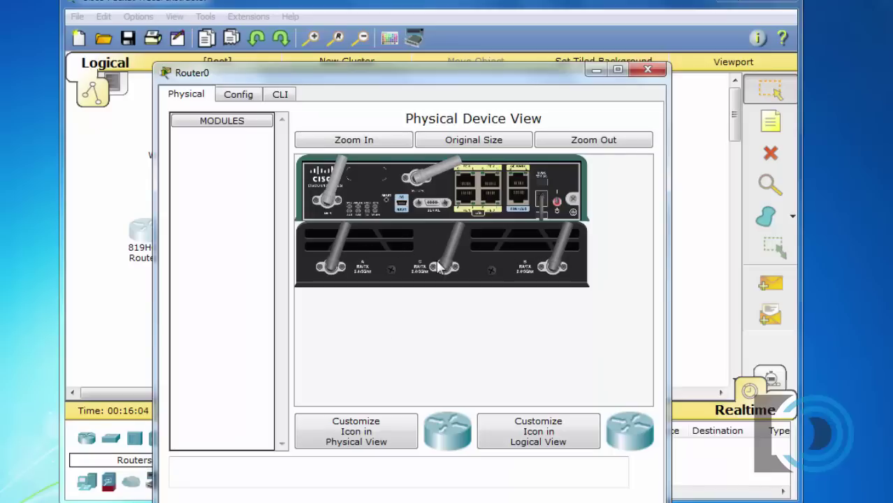
pyautogui.click(239, 95)
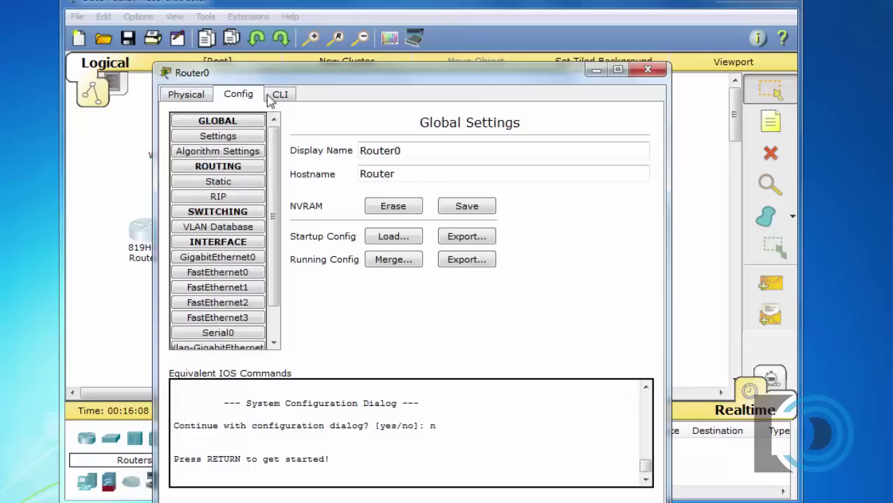
pyautogui.click(281, 94)
pyautogui.click(243, 95)
pyautogui.click(647, 72)
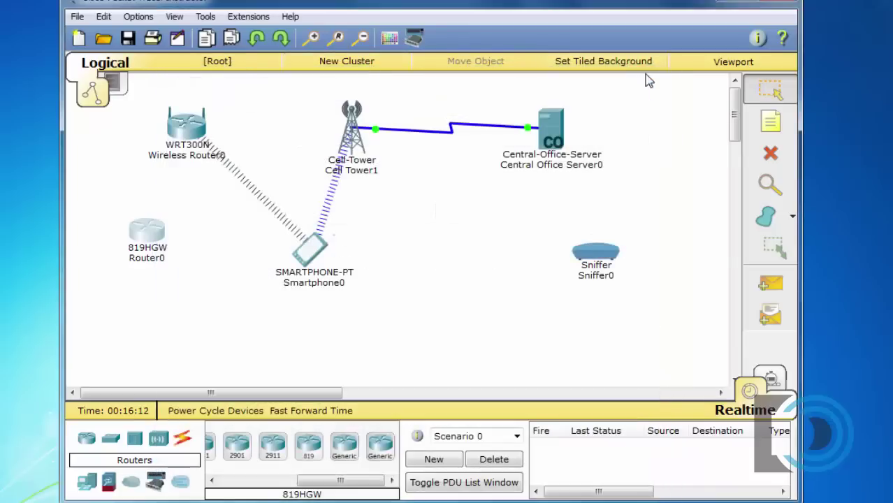
# Step: Nudge Router0 lower and place a 2811 router, Router1, just beneath it
pyautogui.moveTo(147, 241); pyautogui.dragTo(152, 255)
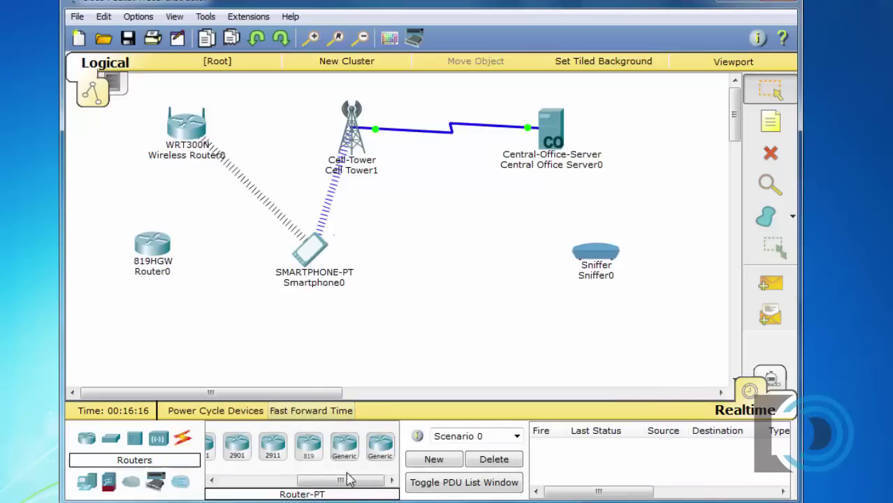
pyautogui.moveTo(343, 480); pyautogui.dragTo(304, 494)
pyautogui.click(304, 447)
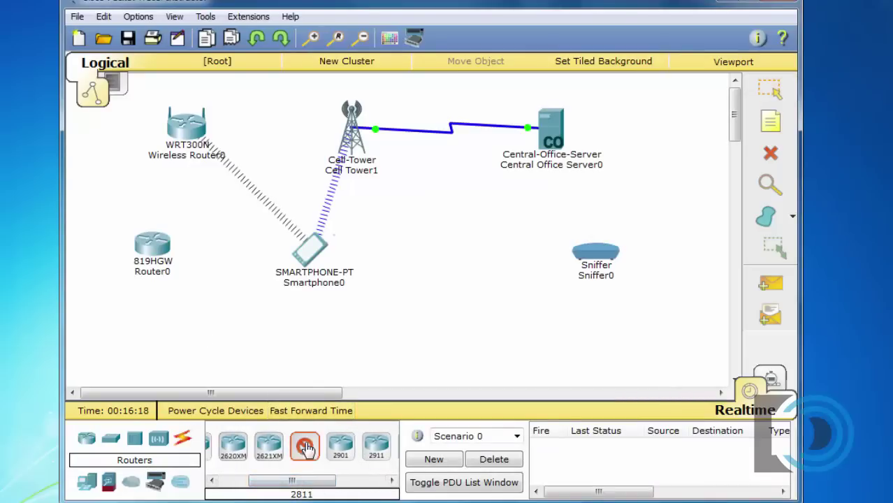
pyautogui.click(155, 325)
pyautogui.moveTo(161, 330); pyautogui.dragTo(159, 312)
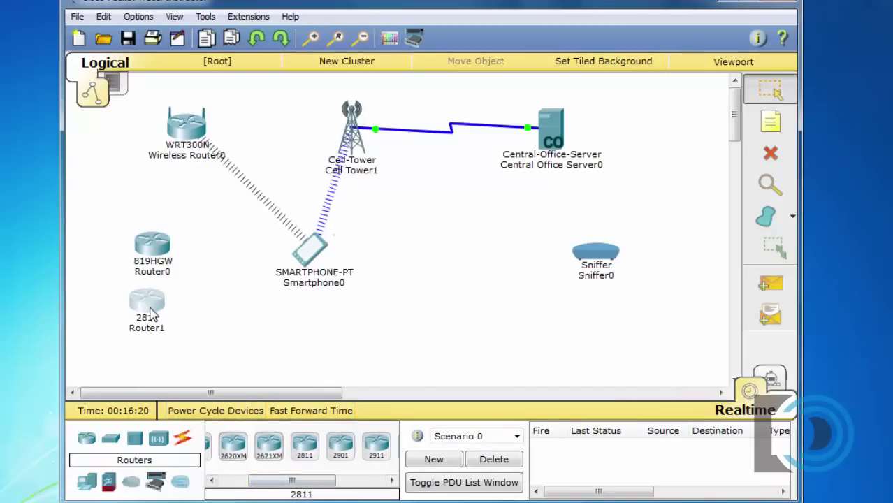
# Step: Browse Router1's Physical modules (WIC-Cover, WIC-2T, WIC-2AM, WIC-1T, WIC-1ENET, WIC-1AM, HWIC-AP-AG-B), then close its window
pyautogui.click(160, 312)
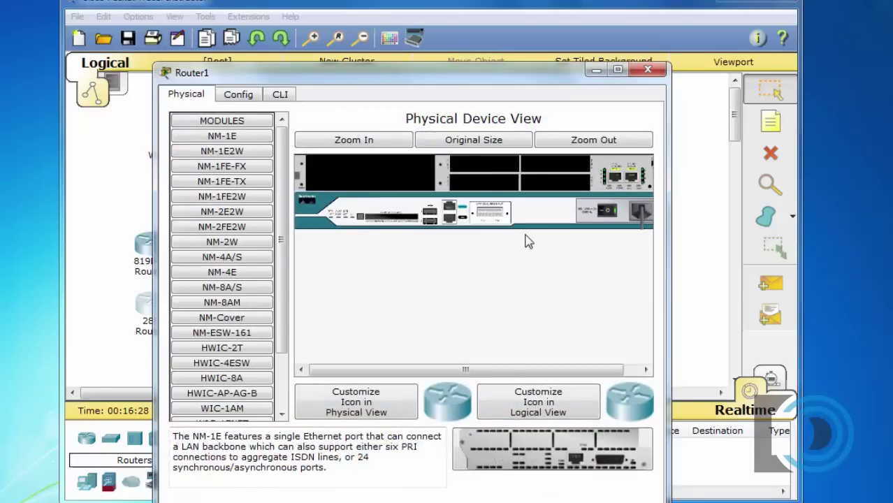
pyautogui.moveTo(285, 256); pyautogui.dragTo(285, 360)
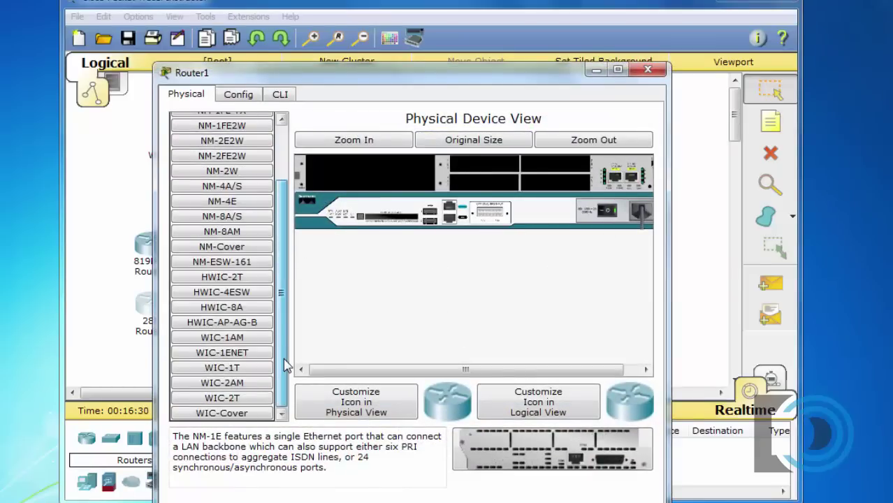
pyautogui.click(239, 417)
pyautogui.click(237, 406)
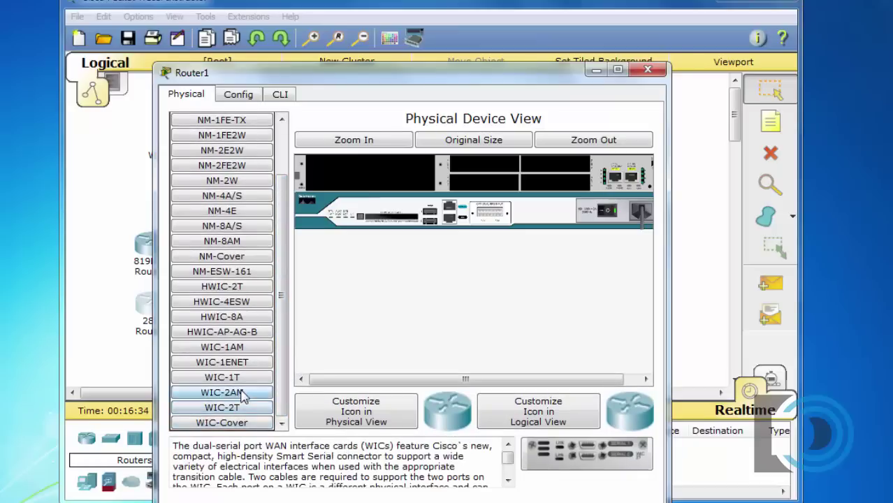
pyautogui.click(242, 394)
pyautogui.click(239, 381)
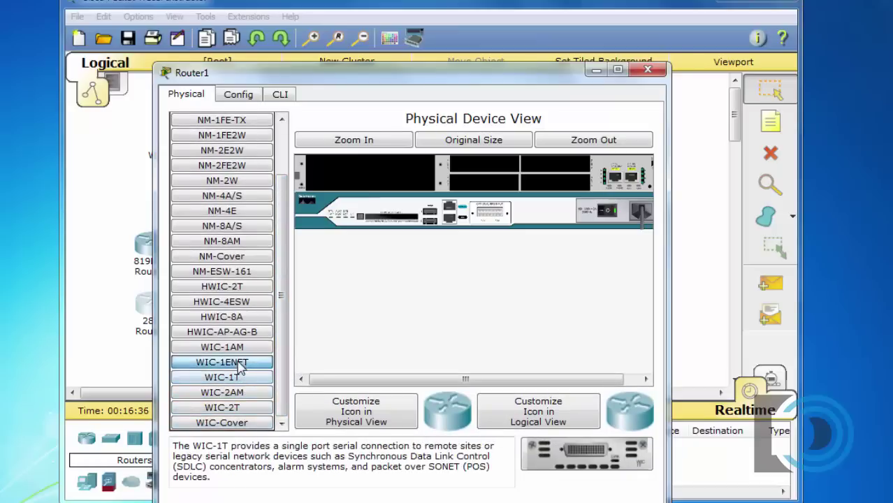
pyautogui.click(241, 363)
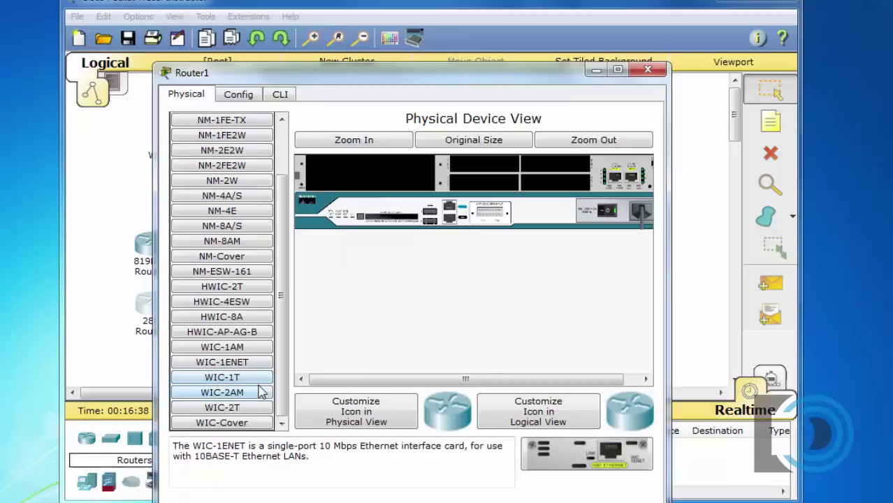
pyautogui.click(239, 349)
pyautogui.click(240, 377)
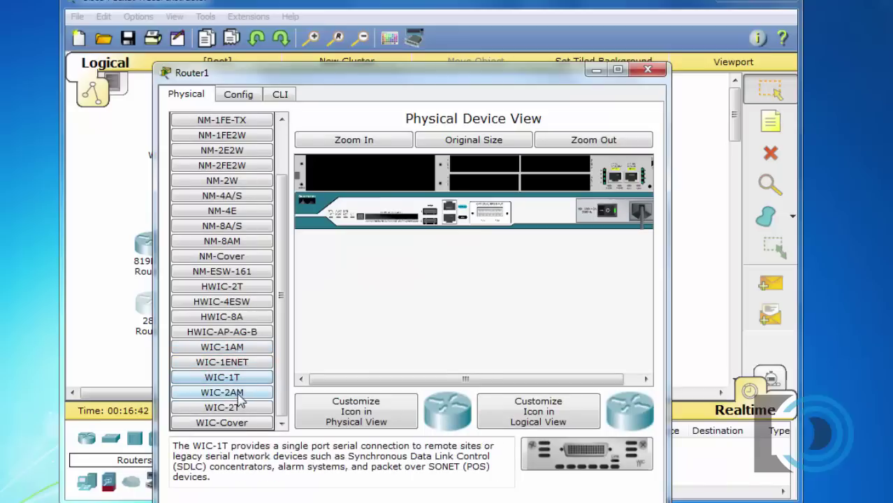
pyautogui.click(232, 335)
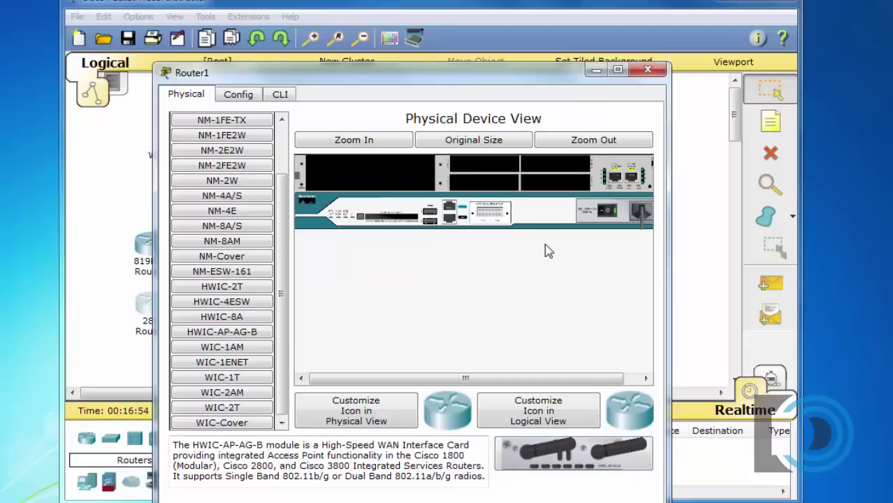
pyautogui.moveTo(560, 75); pyautogui.dragTo(634, 57)
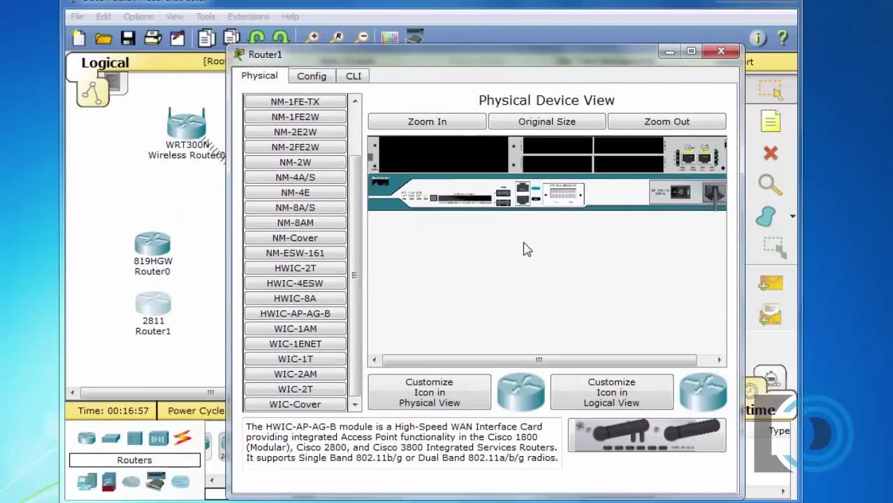
pyautogui.click(720, 51)
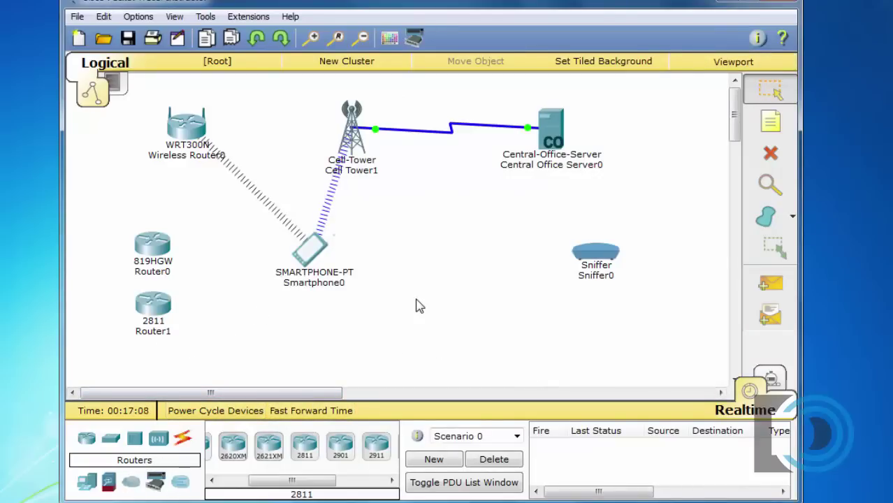
# Step: Place an ASA 5505 firewall, ASA0, next to Router1 and adjust its position slightly lower
pyautogui.click(108, 482)
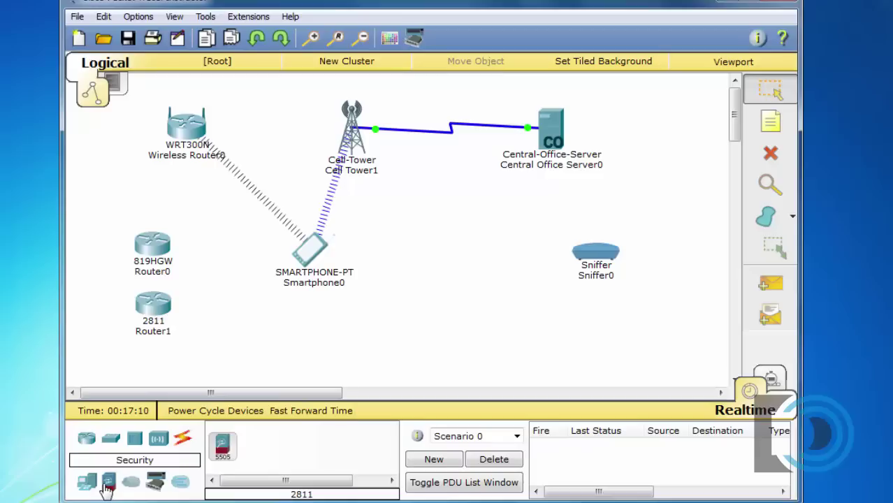
pyautogui.click(223, 450)
pyautogui.click(270, 329)
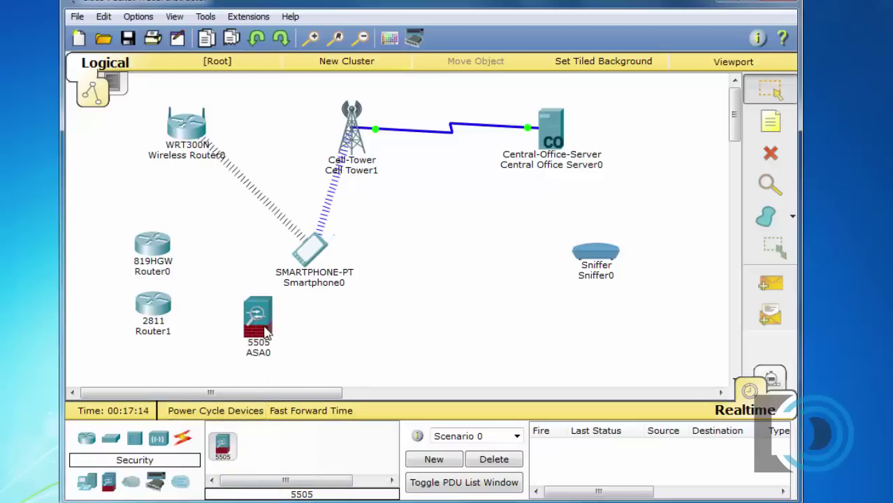
pyautogui.moveTo(266, 325); pyautogui.dragTo(227, 313)
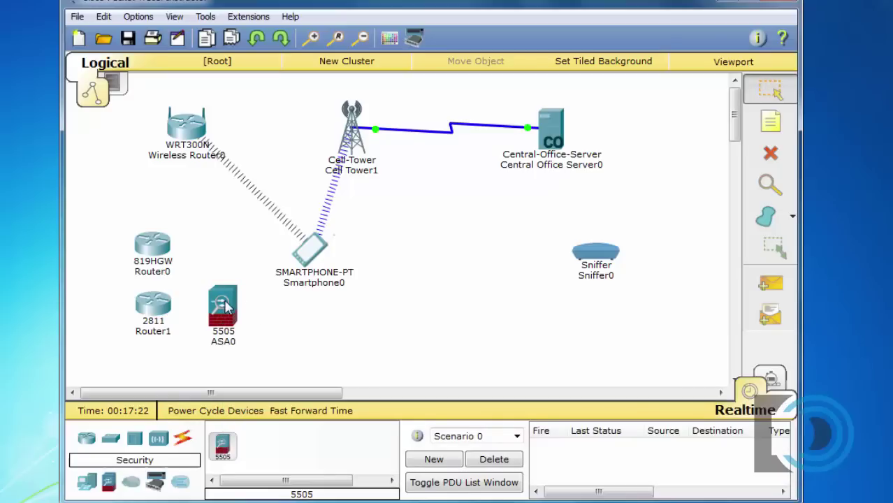
pyautogui.moveTo(225, 302)
pyautogui.mouseDown()
pyautogui.moveTo(250, 322)
pyautogui.moveTo(231, 319)
pyautogui.mouseUp()
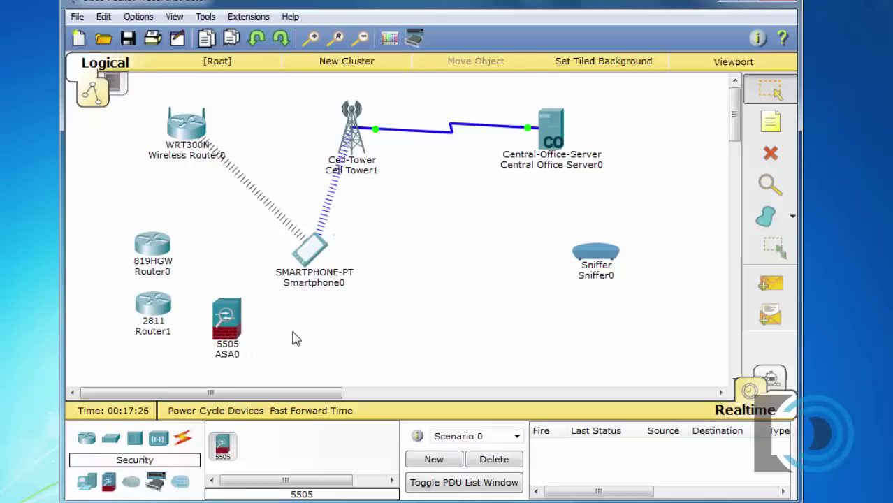
# Step: Place two 2960-24TT switches, Switch0 and Switch1, side by side near ASA0
pyautogui.moveTo(225, 319)
pyautogui.click(110, 439)
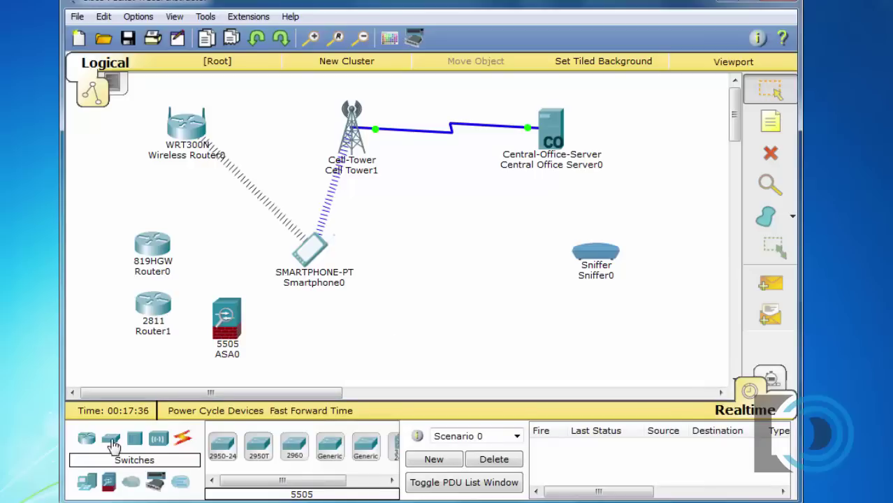
pyautogui.click(294, 446)
pyautogui.click(482, 283)
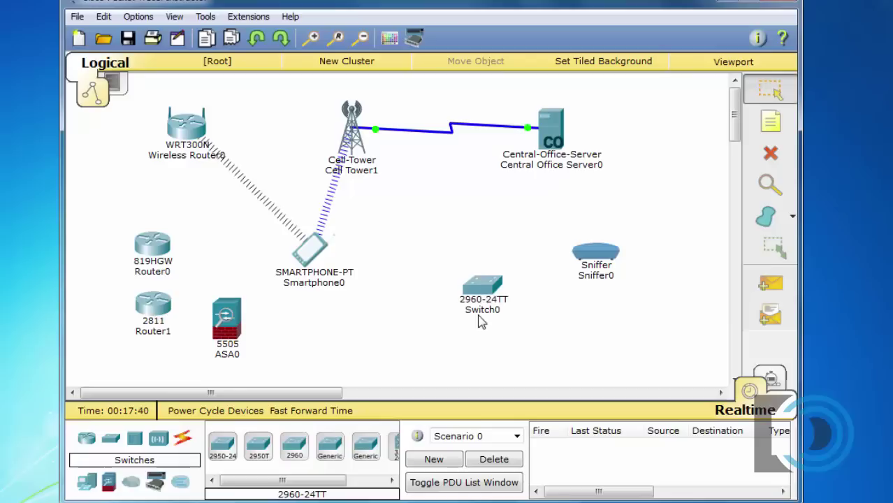
pyautogui.moveTo(497, 284); pyautogui.dragTo(338, 327)
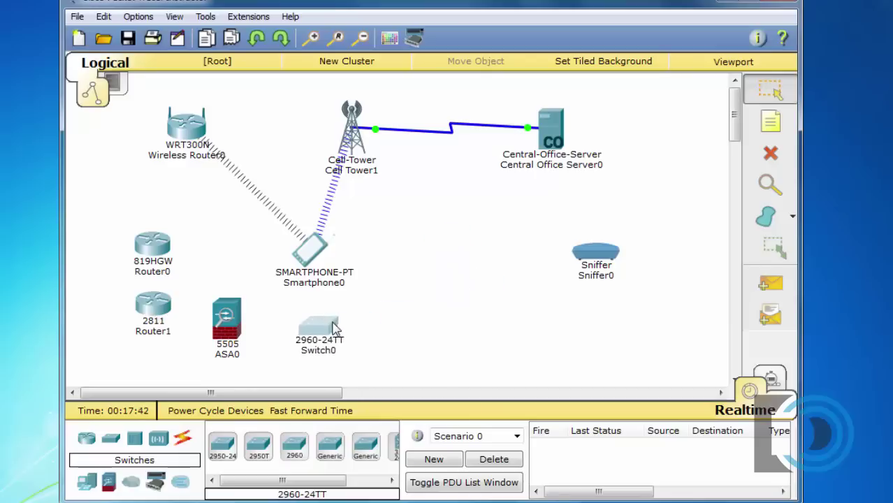
pyautogui.click(294, 446)
pyautogui.click(412, 346)
pyautogui.moveTo(412, 347); pyautogui.dragTo(403, 332)
# Step: Add a PC-PT PC0 above the switches and a Server-PT Server0 beside it
pyautogui.click(85, 482)
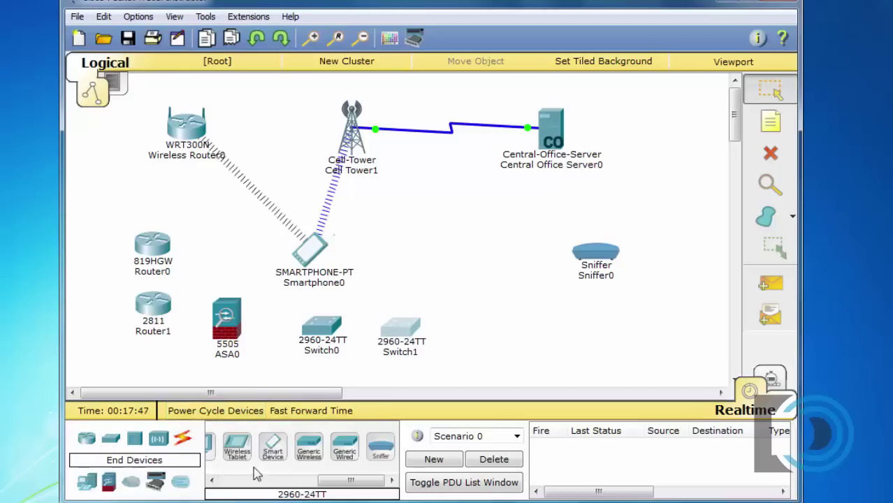
pyautogui.moveTo(350, 481); pyautogui.dragTo(252, 480)
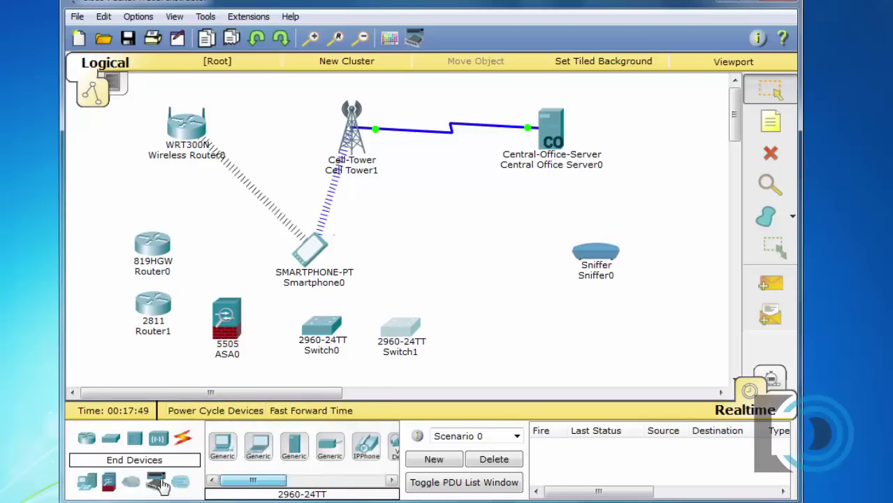
pyautogui.click(222, 446)
pyautogui.click(416, 223)
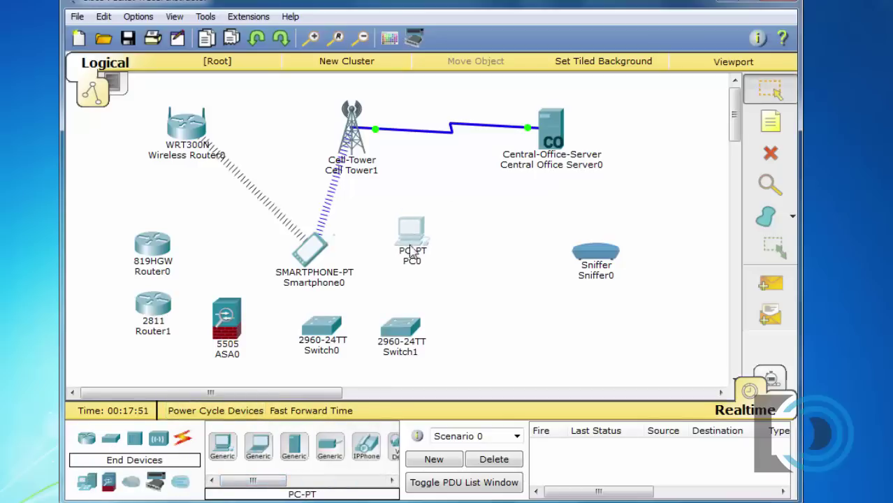
pyautogui.click(294, 446)
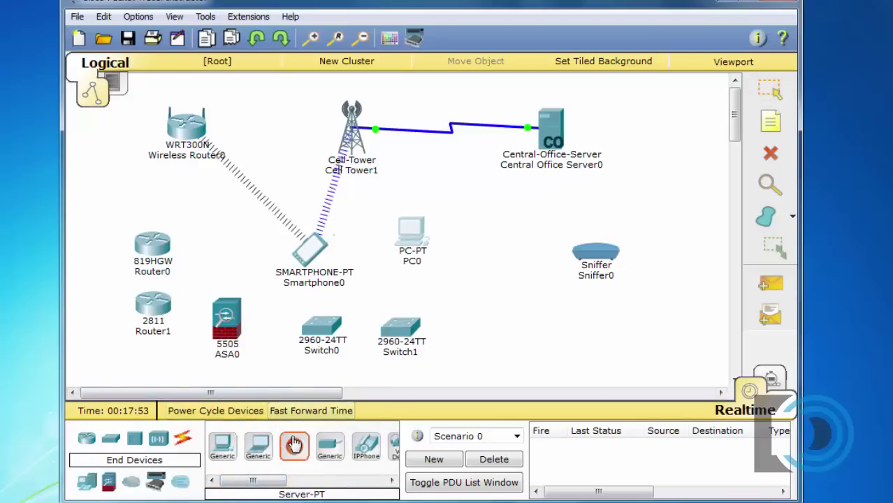
pyautogui.click(484, 285)
pyautogui.moveTo(484, 305); pyautogui.dragTo(479, 250)
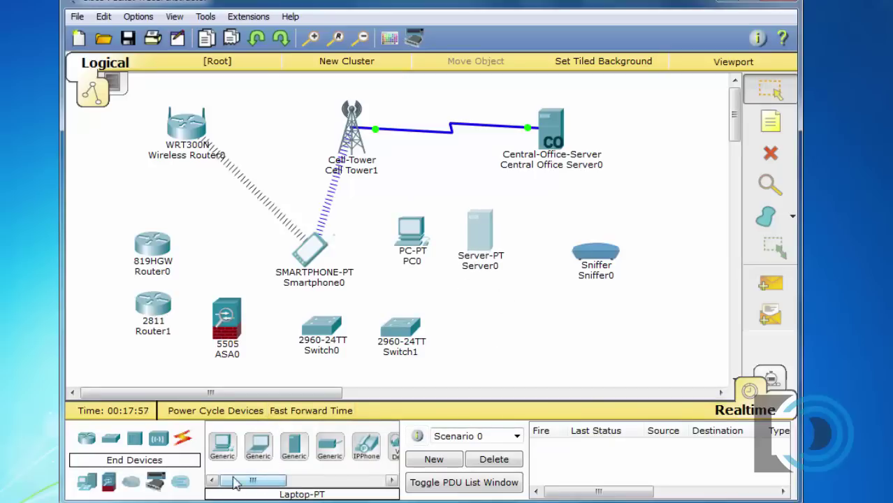
pyautogui.click(183, 441)
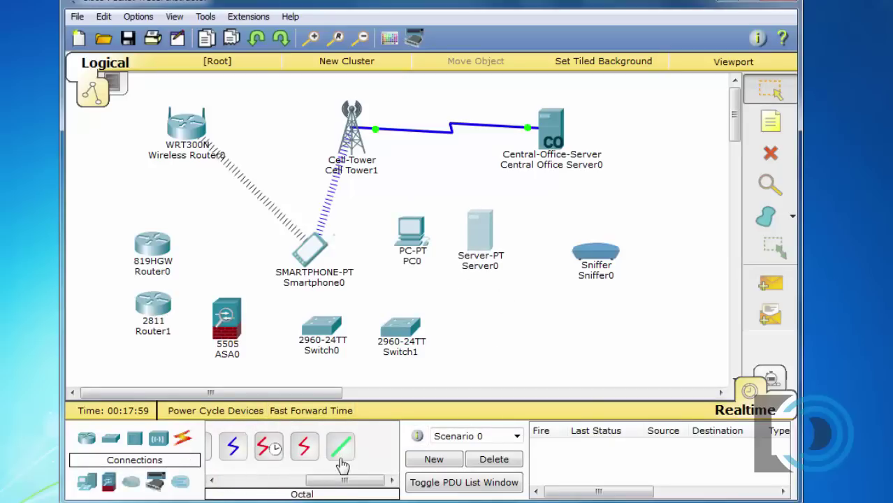
# Step: Connect PC0's FastEthernet0 to Switch1 with a copper straight-through cable
pyautogui.moveTo(352, 484); pyautogui.dragTo(268, 484)
pyautogui.click(294, 446)
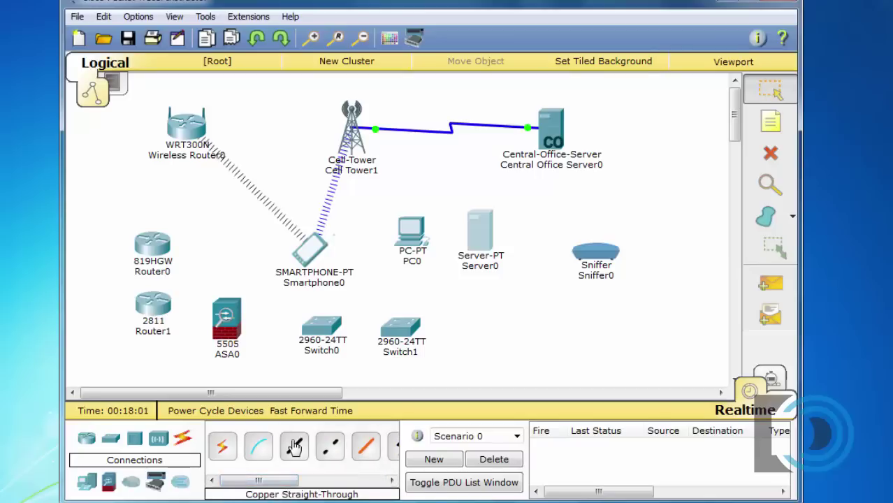
pyautogui.click(410, 236)
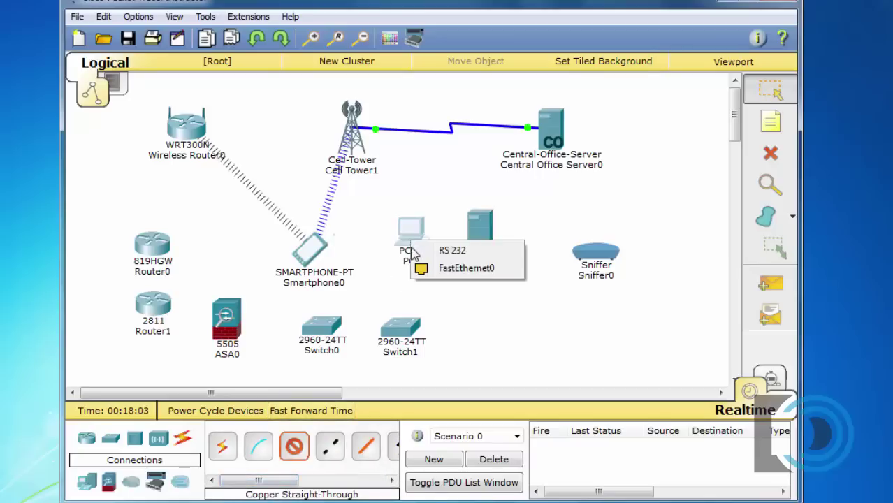
pyautogui.click(452, 265)
pyautogui.click(404, 324)
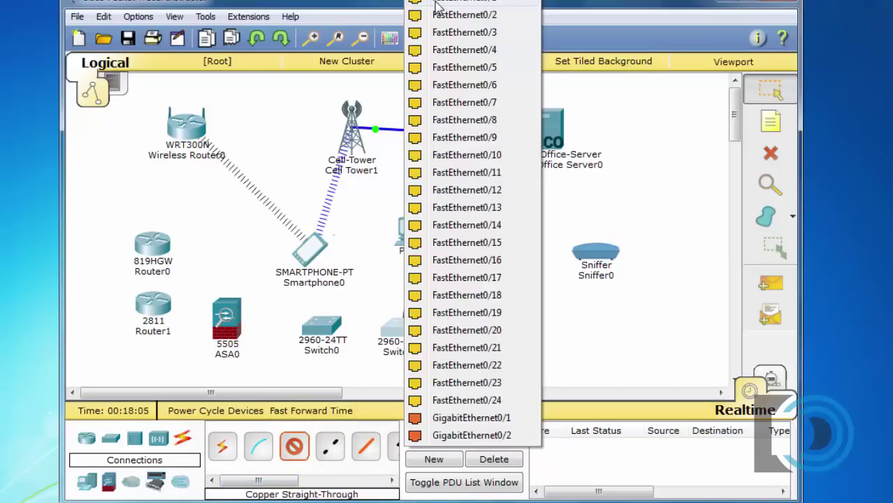
pyautogui.click(439, 10)
# Step: Connect Server0's FastEthernet0 to Switch1's FastEthernet0/10, then shift PC0 slightly left and up
pyautogui.click(294, 445)
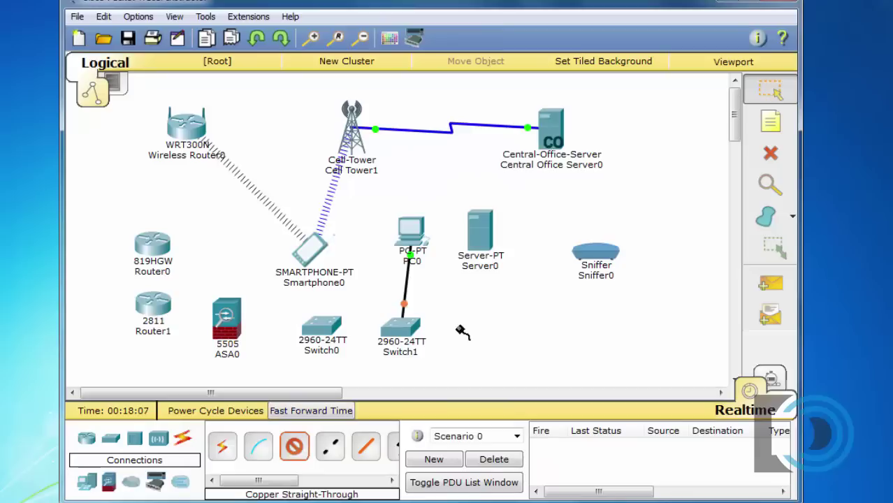
pyautogui.click(478, 242)
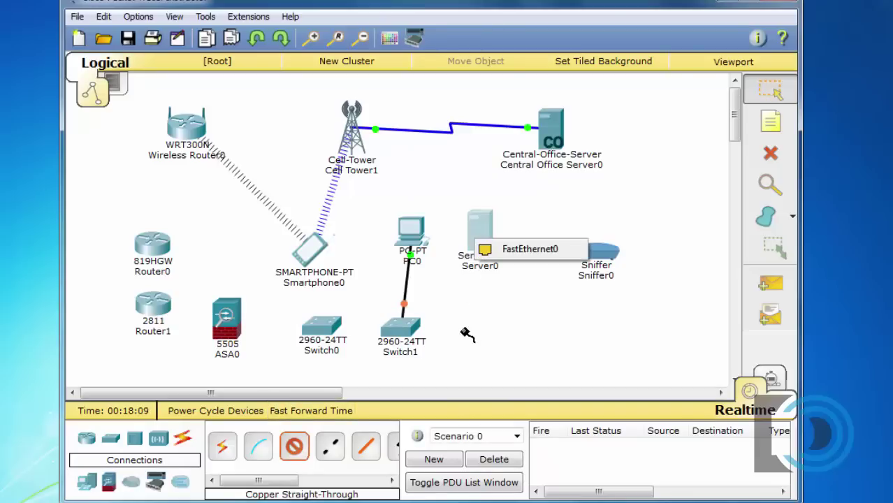
pyautogui.click(485, 253)
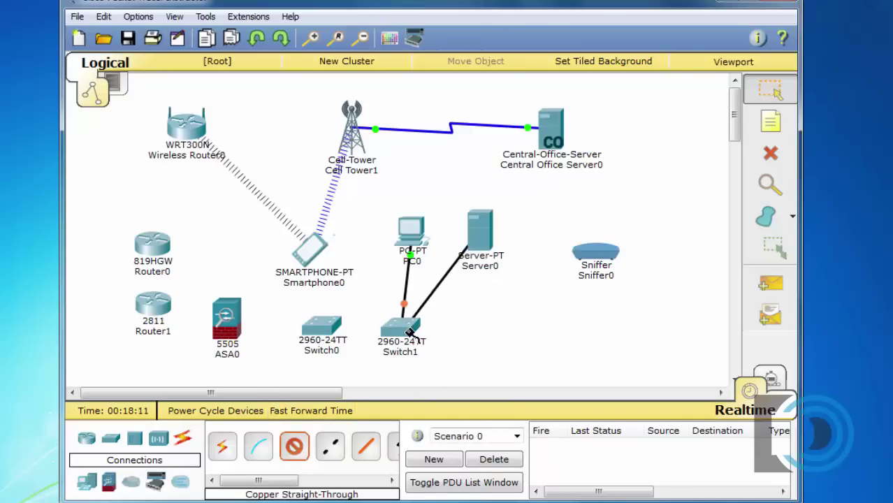
pyautogui.click(410, 332)
pyautogui.click(434, 141)
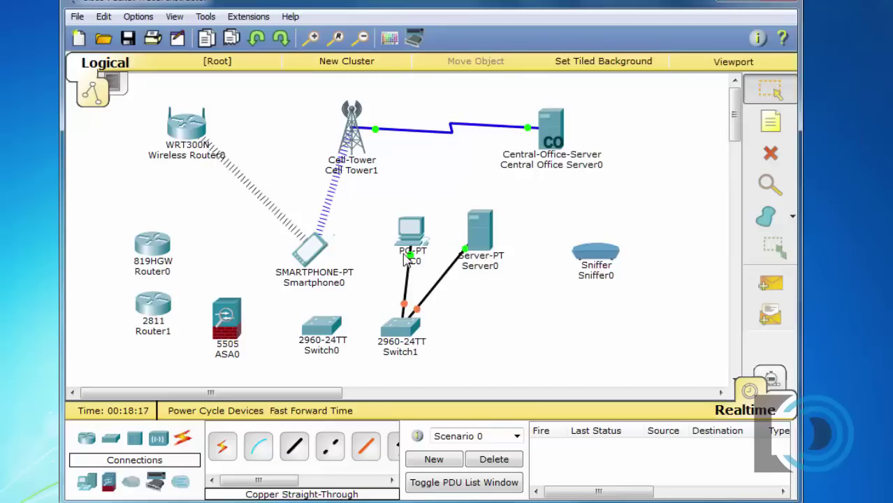
pyautogui.moveTo(413, 236); pyautogui.dragTo(398, 233)
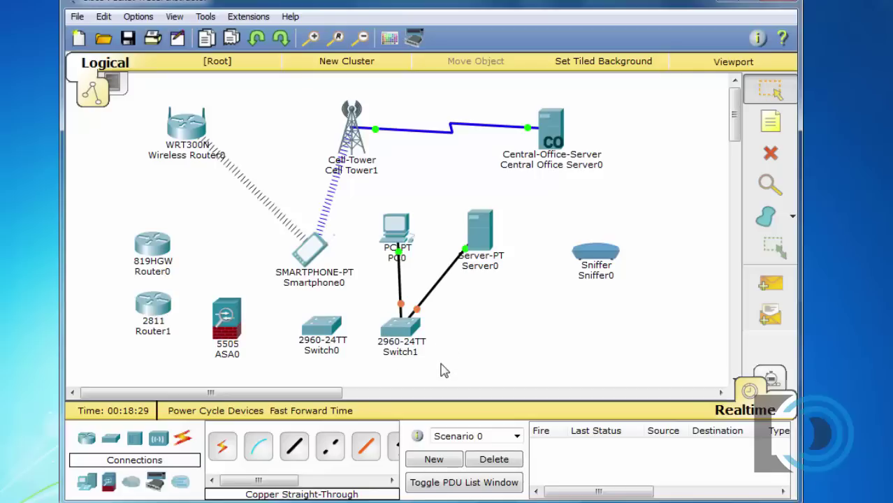
# Step: Browse Server0's TFTP image files, selecting c2960-lanbasek9-mz.150-2.SE4.bin, then nudge Server0 up-right
pyautogui.click(481, 238)
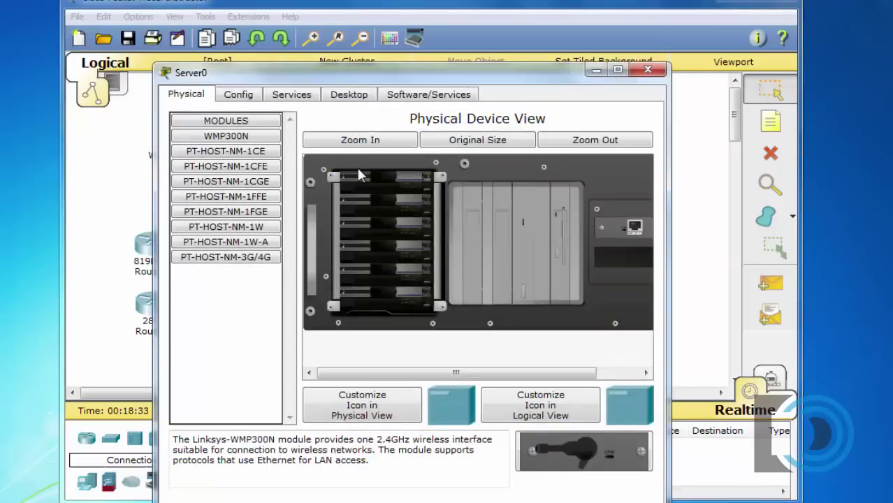
pyautogui.click(296, 96)
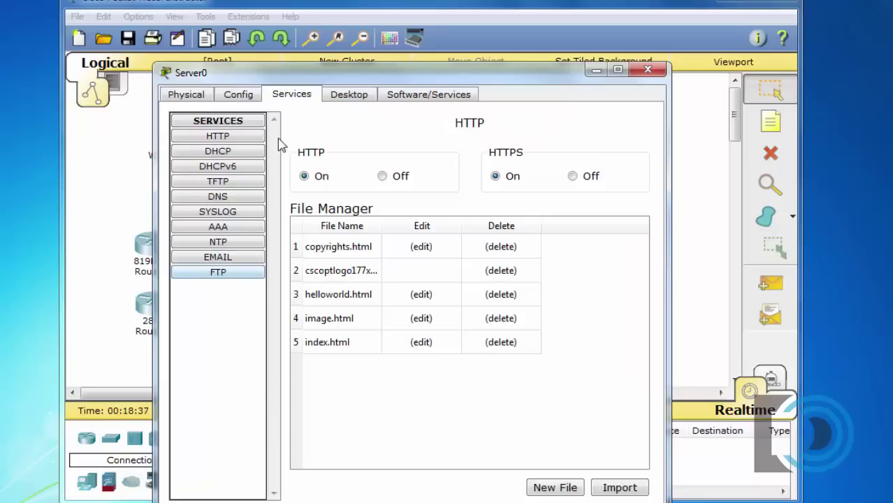
pyautogui.moveTo(321, 75); pyautogui.dragTo(313, 37)
pyautogui.click(232, 143)
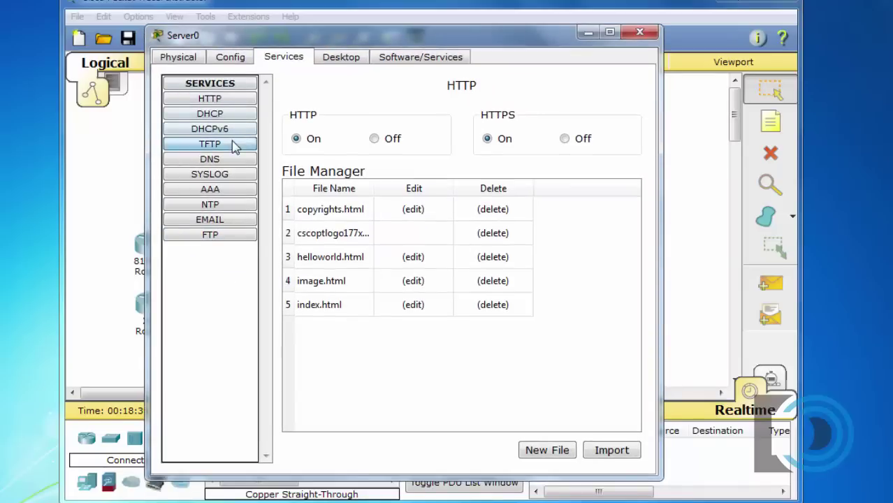
pyautogui.moveTo(625, 189); pyautogui.dragTo(634, 253)
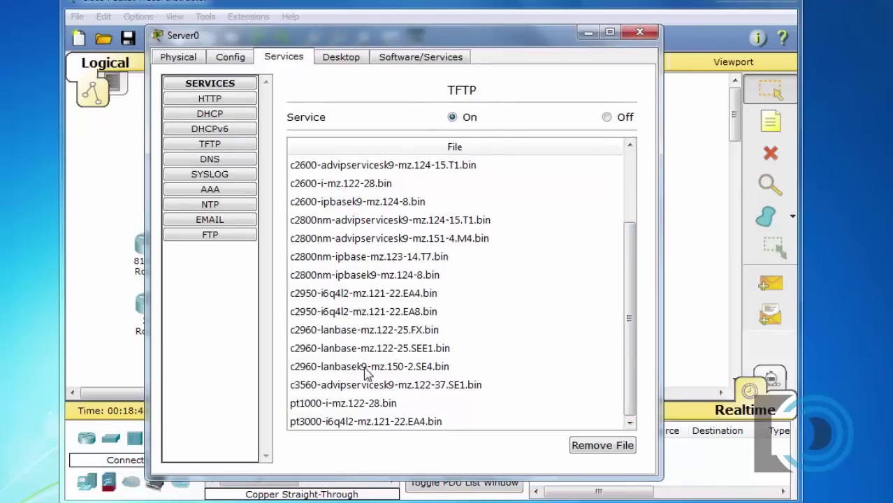
pyautogui.click(367, 368)
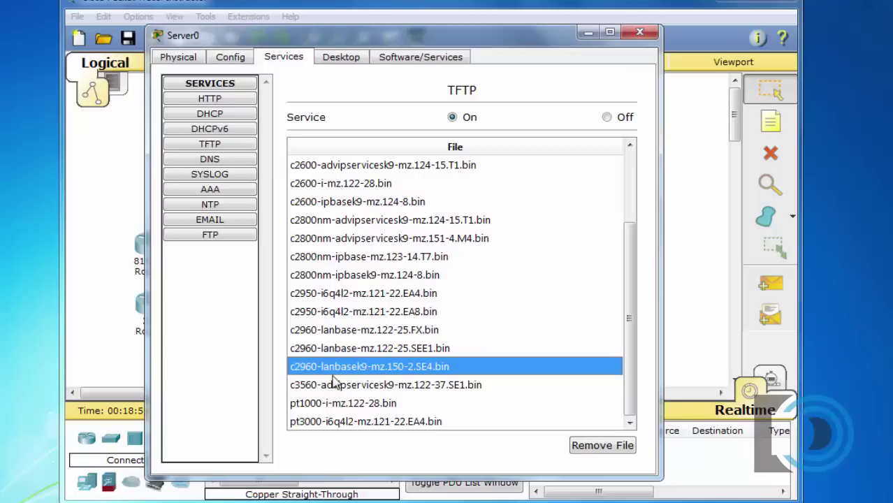
pyautogui.click(640, 33)
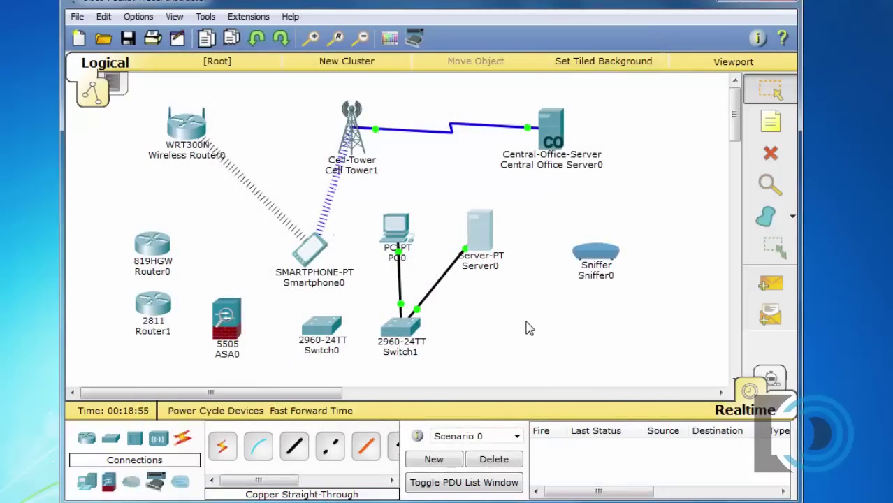
pyautogui.moveTo(481, 237); pyautogui.dragTo(483, 233)
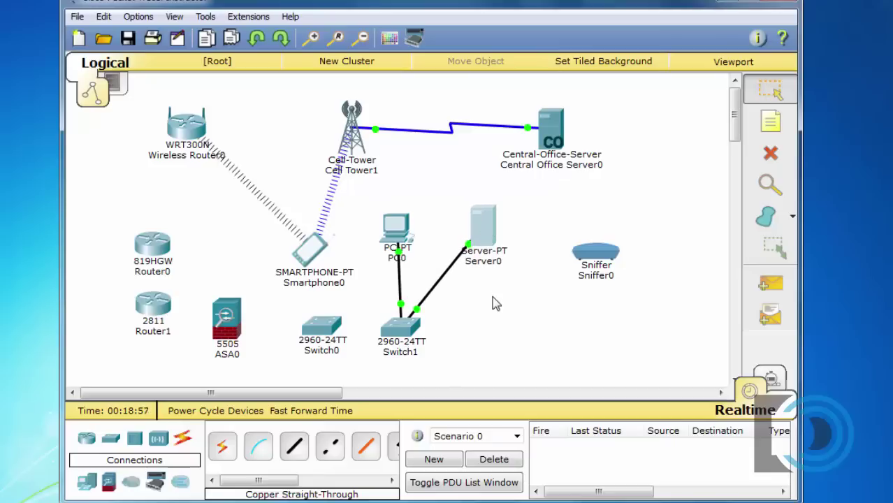
# Step: Look through Server0's DHCPv6, Syslog and AAA services, ending on the HTTP file manager
pyautogui.click(484, 229)
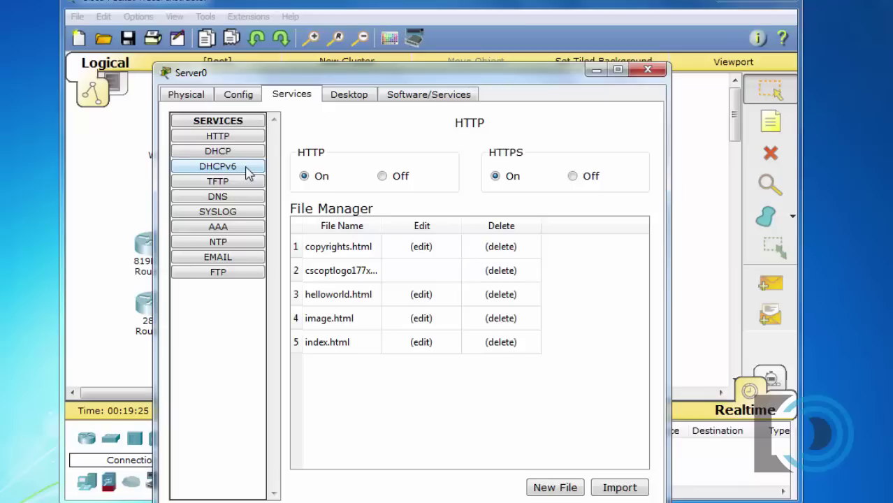
pyautogui.click(247, 171)
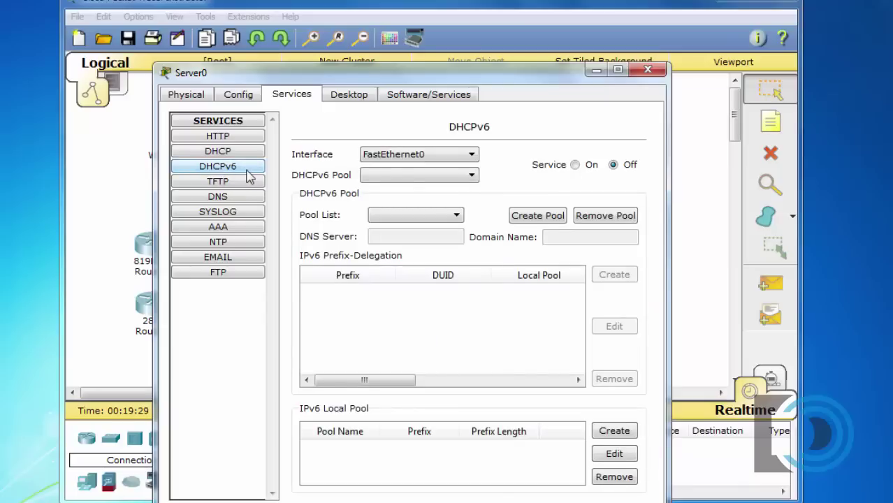
pyautogui.click(242, 213)
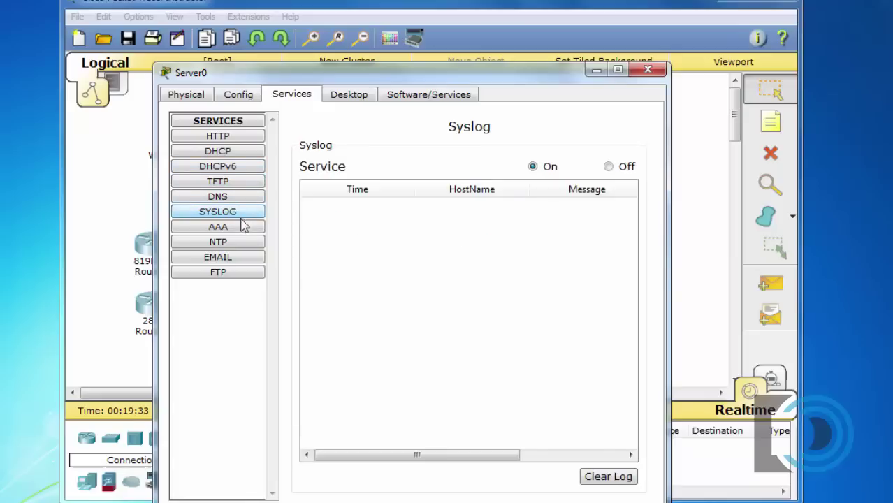
pyautogui.click(240, 228)
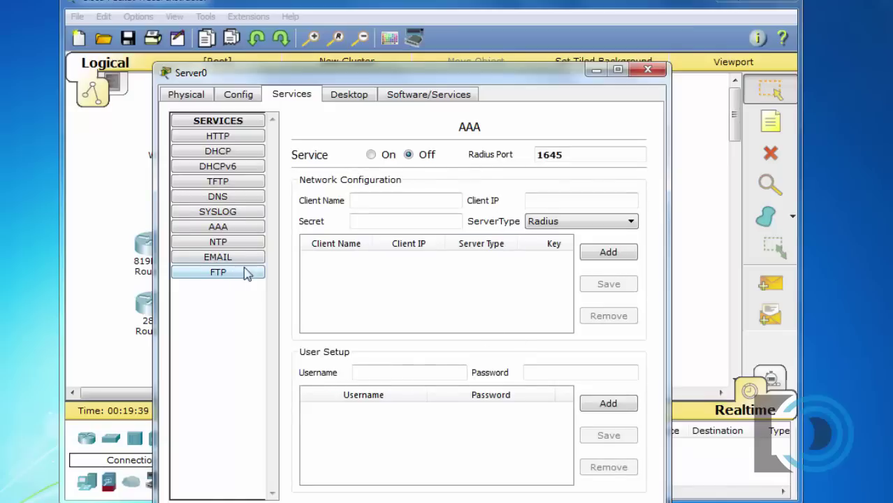
pyautogui.click(218, 139)
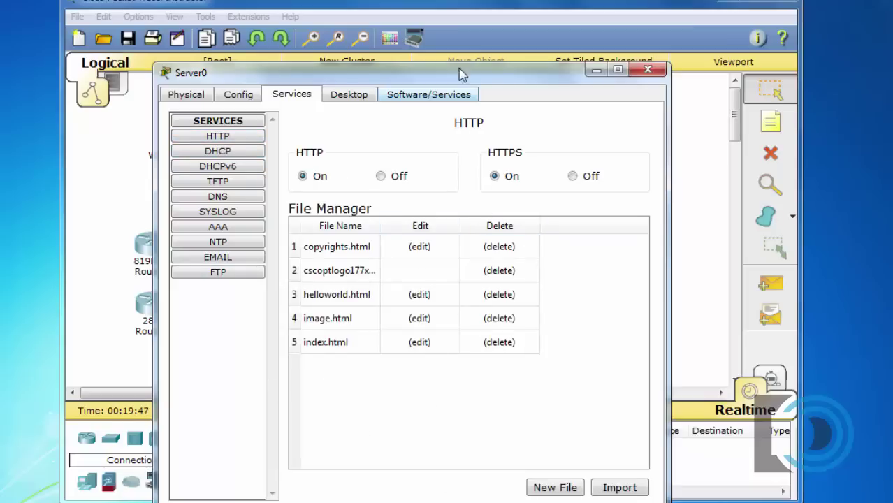
pyautogui.moveTo(465, 74); pyautogui.dragTo(443, 45)
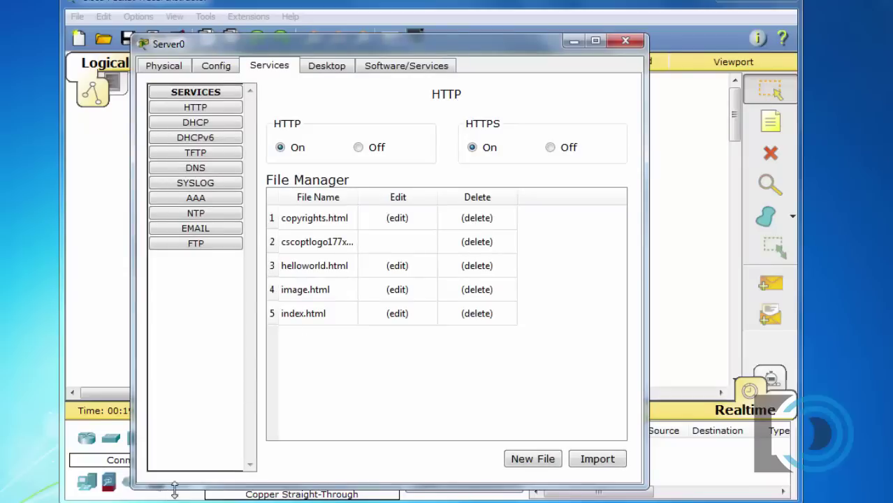
# Step: Bring up the Play Asteroids topology and launch the PC's web browser
pyautogui.moveTo(227, 499)
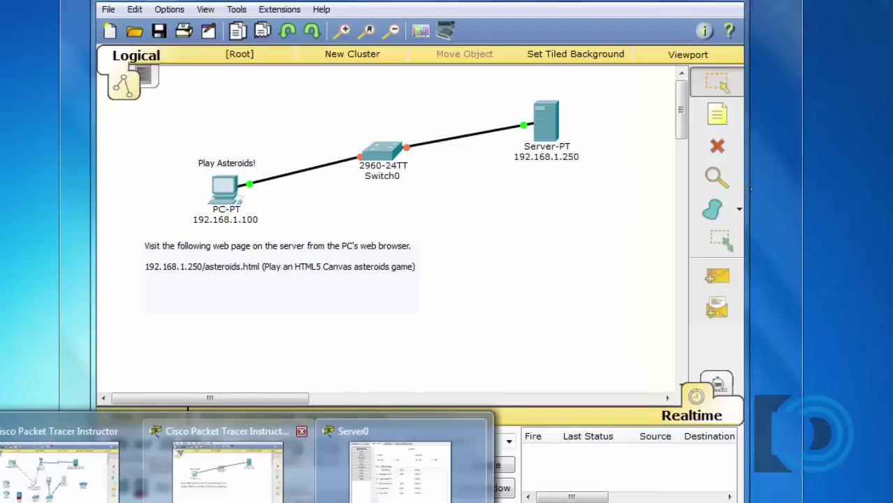
pyautogui.click(227, 489)
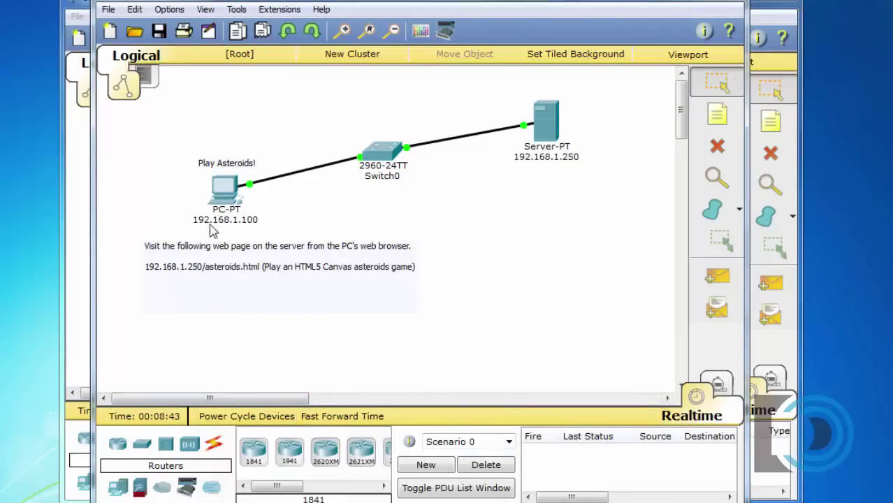
pyautogui.click(227, 197)
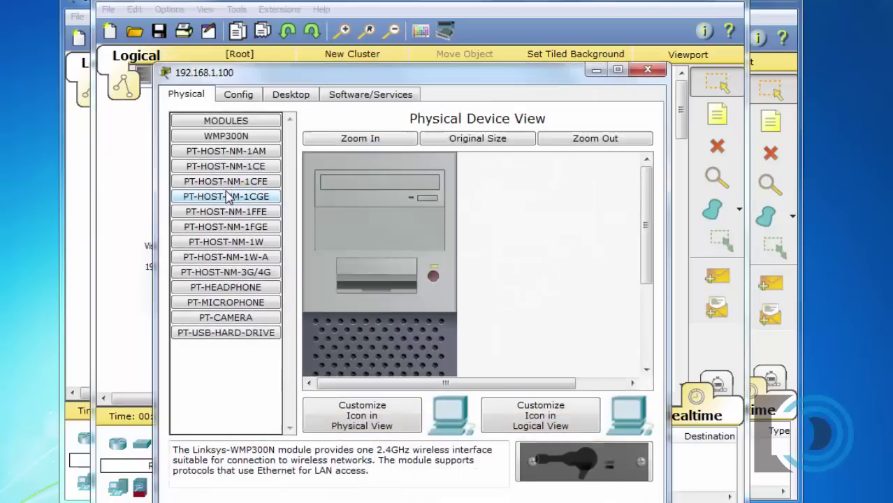
pyautogui.click(291, 95)
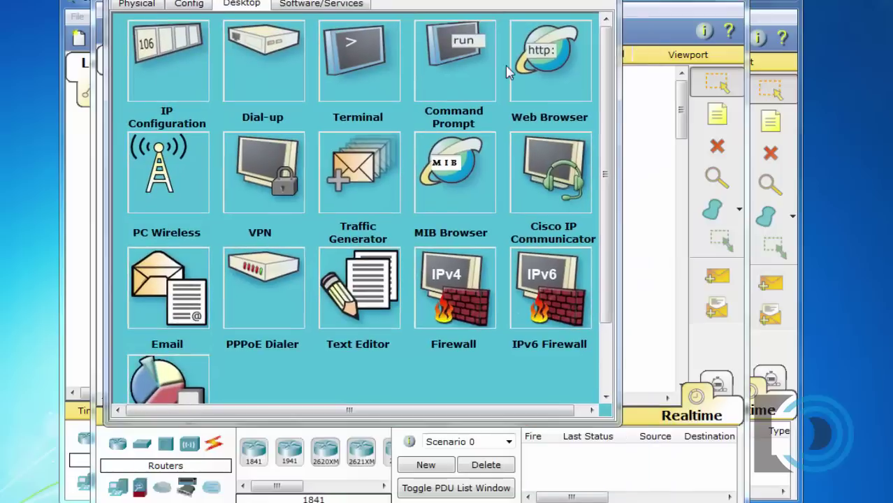
pyautogui.click(541, 63)
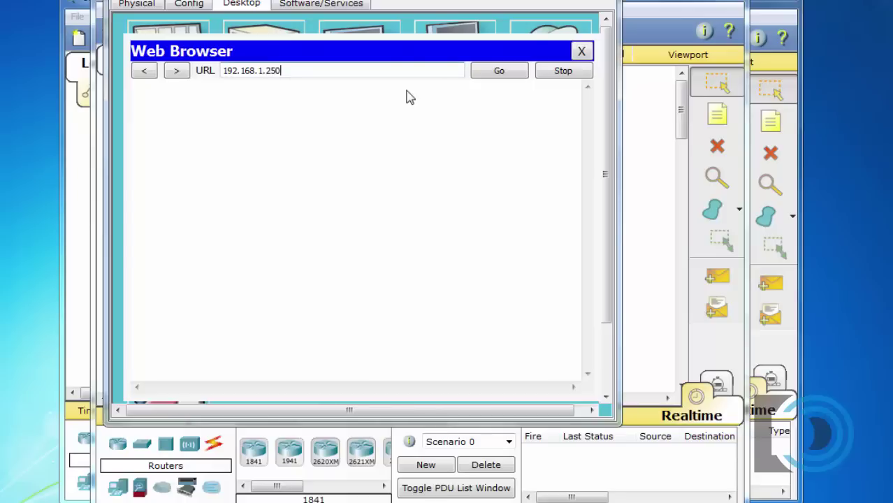
pyautogui.moveTo(427, 3)
pyautogui.mouseDown()
pyautogui.moveTo(418, 159)
pyautogui.moveTo(442, 229)
pyautogui.moveTo(433, 302)
pyautogui.moveTo(486, 122)
pyautogui.moveTo(441, 14)
pyautogui.mouseUp()
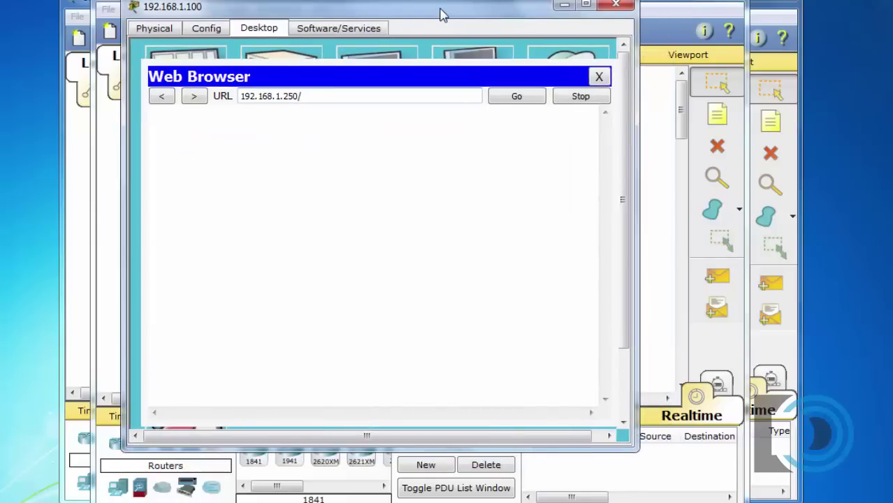
pyautogui.click(329, 96)
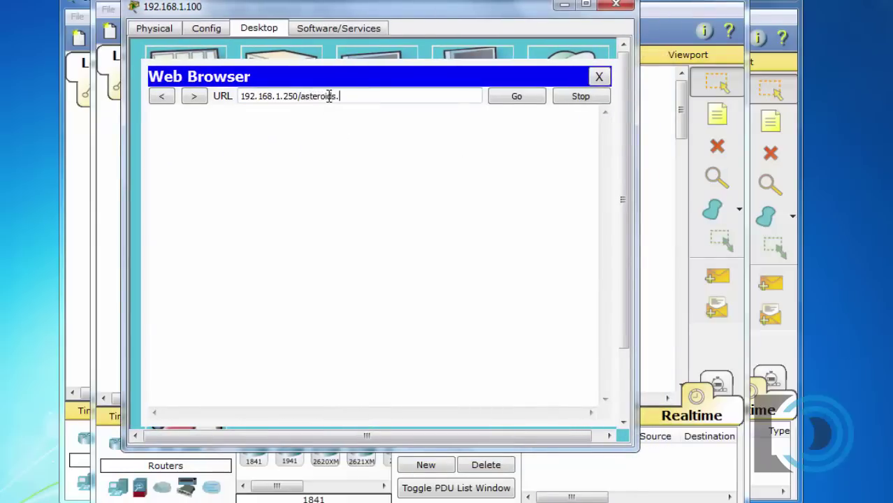
pyautogui.click(515, 95)
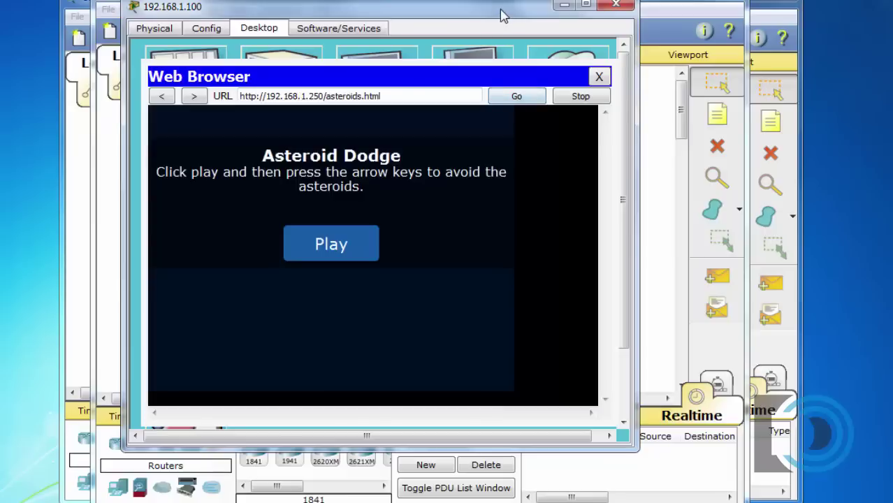
pyautogui.moveTo(501, 16); pyautogui.dragTo(472, 2)
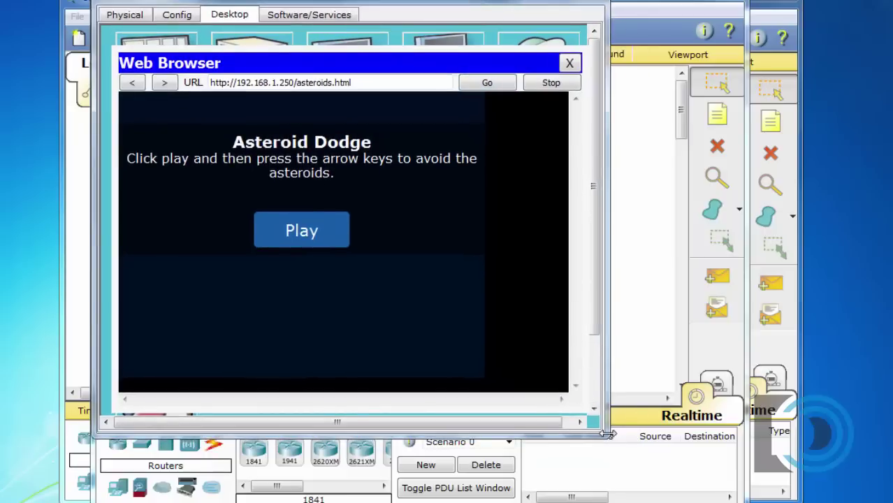
pyautogui.moveTo(607, 439); pyautogui.dragTo(659, 477)
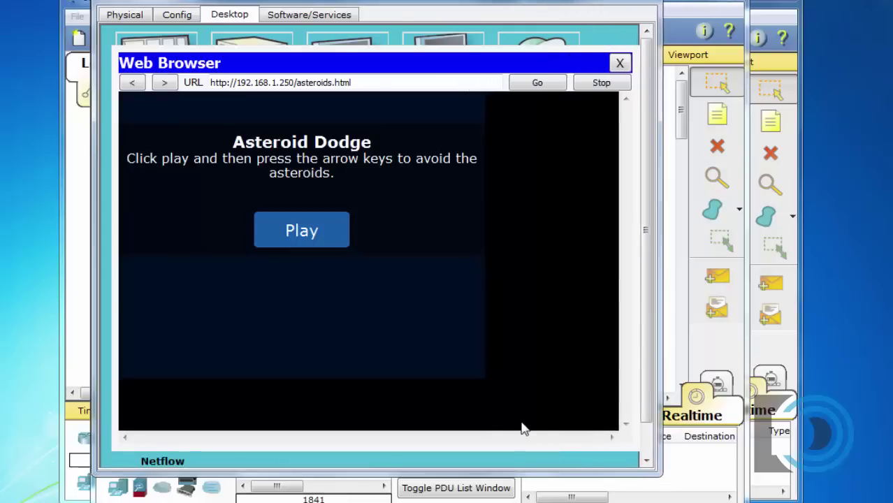
# Step: Play a round of Asteroid Dodge, steering the red ship with the arrow keys
pyautogui.click(303, 236)
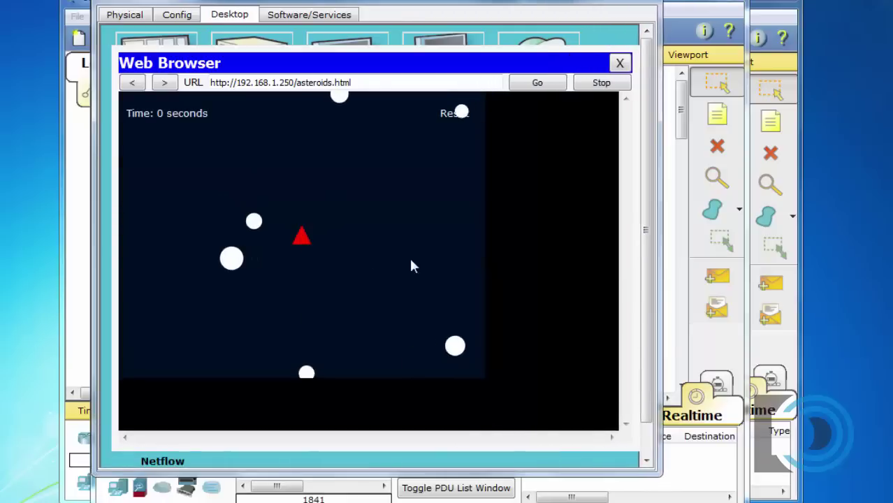
pyautogui.press('Left')
pyautogui.press('Up')
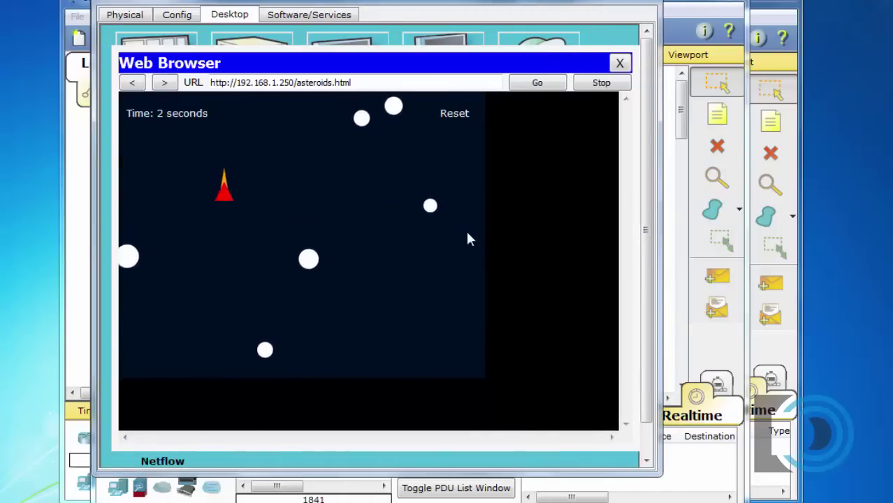
pyautogui.press('Left')
pyautogui.press('Right')
pyautogui.press('Left')
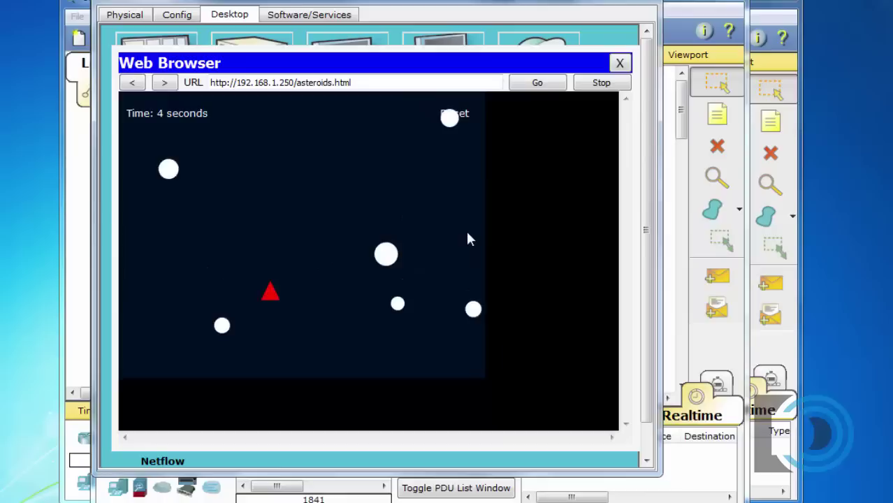
pyautogui.press('Right')
pyautogui.press('Up')
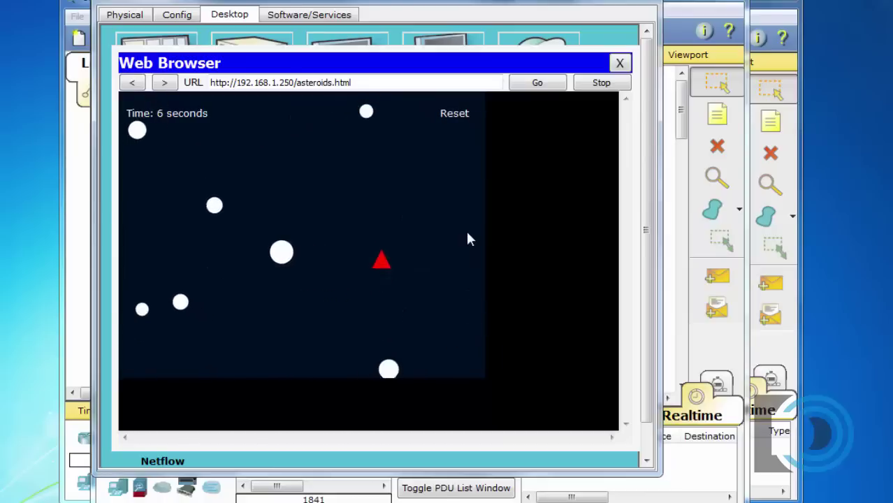
pyautogui.press('Right')
pyautogui.press('Up')
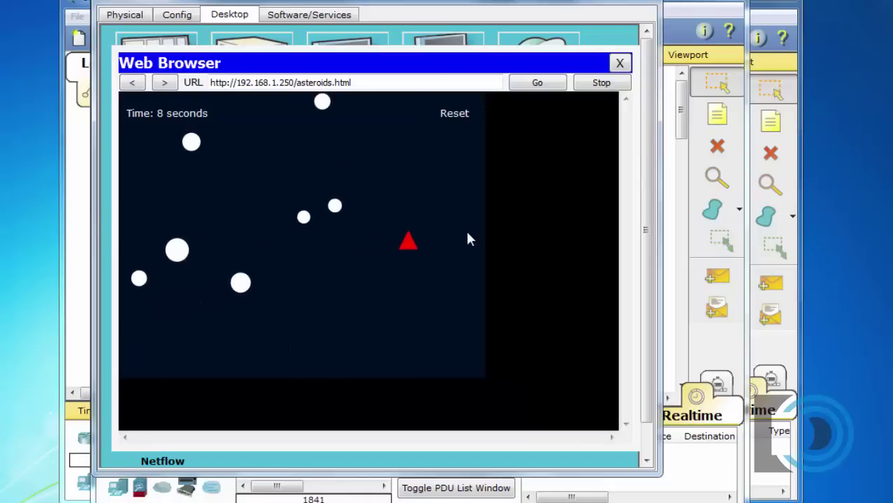
pyautogui.press('Left')
pyautogui.press('Up')
pyautogui.press('Right')
pyautogui.press('Up')
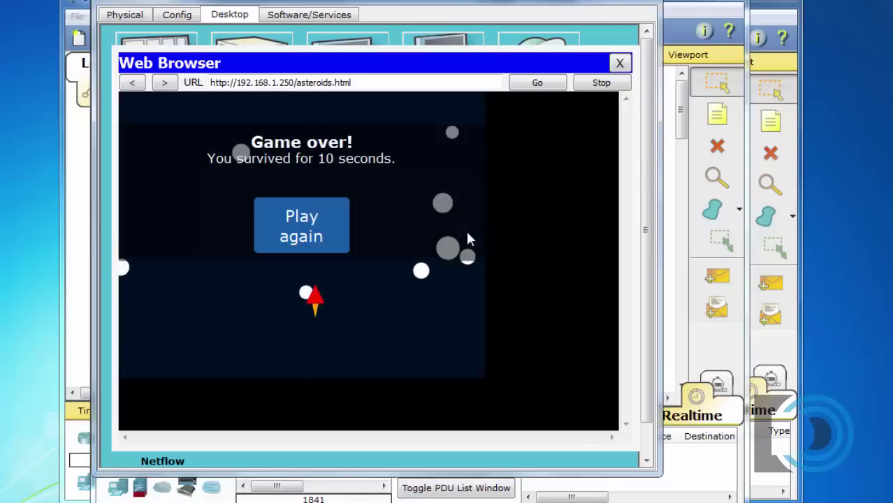
# Step: Restart after game over, play another round, then close the game browser
pyautogui.click(309, 236)
pyautogui.click(306, 241)
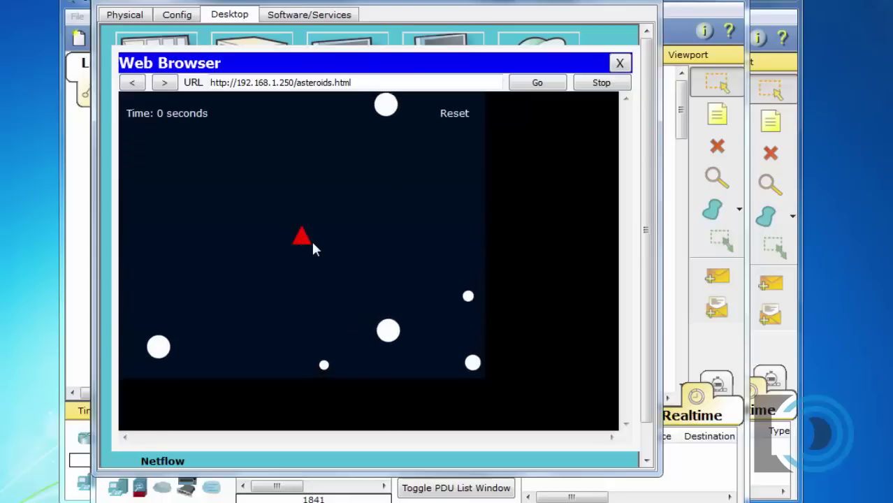
pyautogui.press('Left')
pyautogui.press('Up')
pyautogui.press('Right')
pyautogui.press('Up')
pyautogui.press('Right')
pyautogui.press('Up')
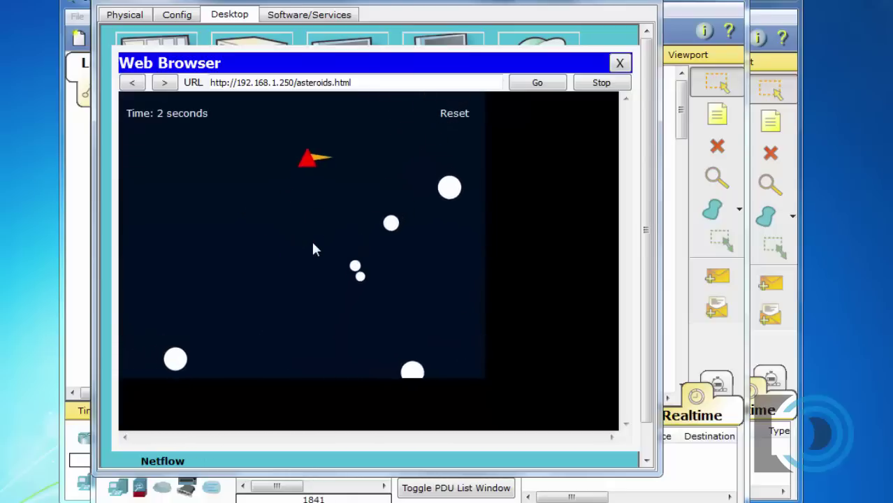
pyautogui.press('Left')
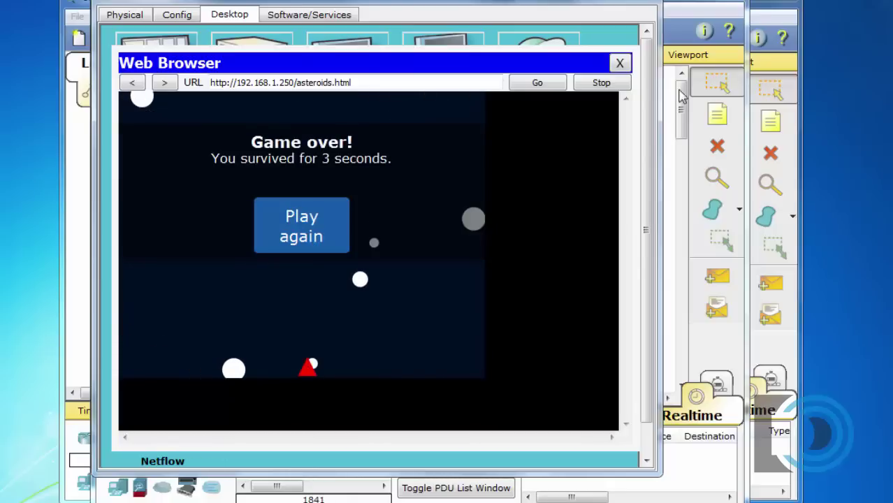
pyautogui.click(620, 64)
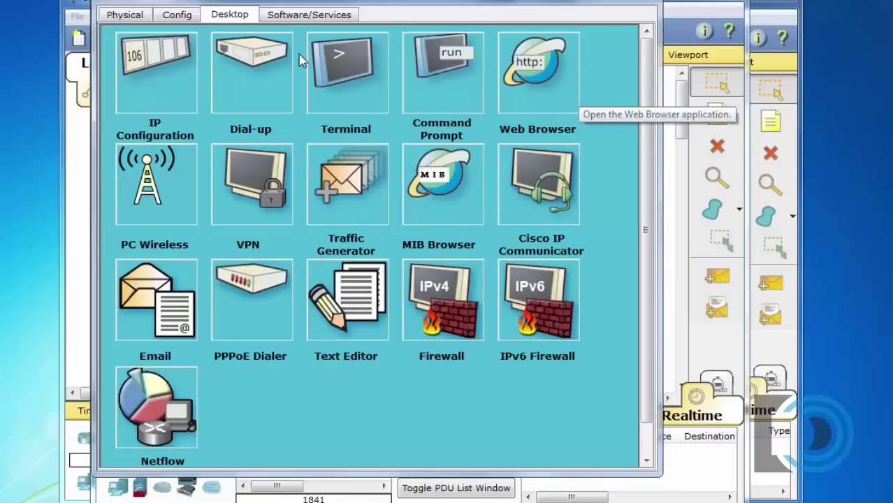
# Step: Close the PC desktop, show the 192.168.1.250 server's HTTP files with a wider File Name column, then minimize it
pyautogui.click(591, 5)
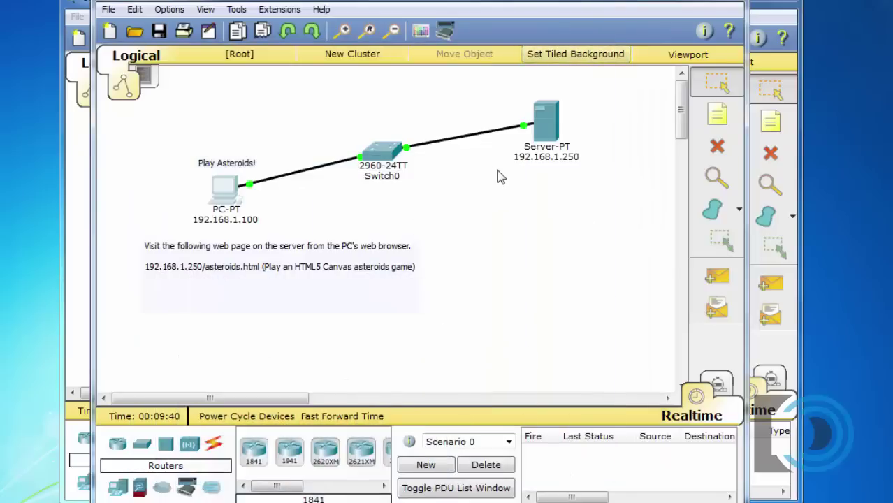
pyautogui.click(539, 136)
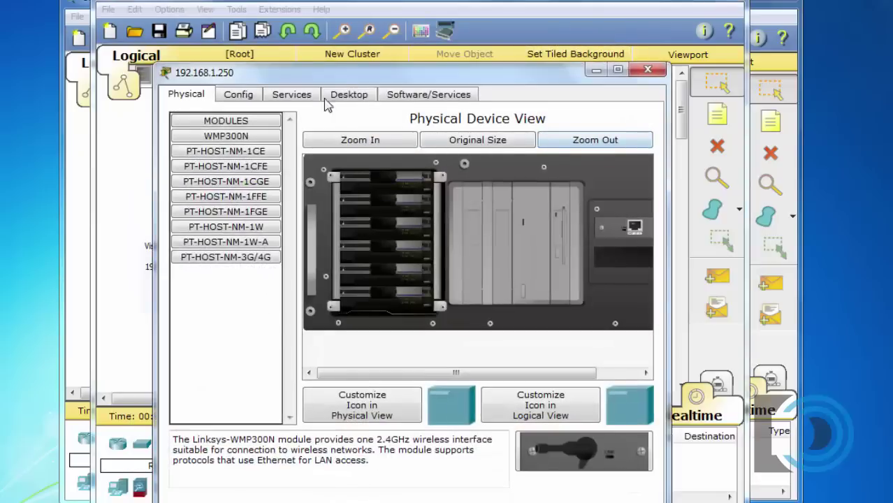
pyautogui.click(298, 97)
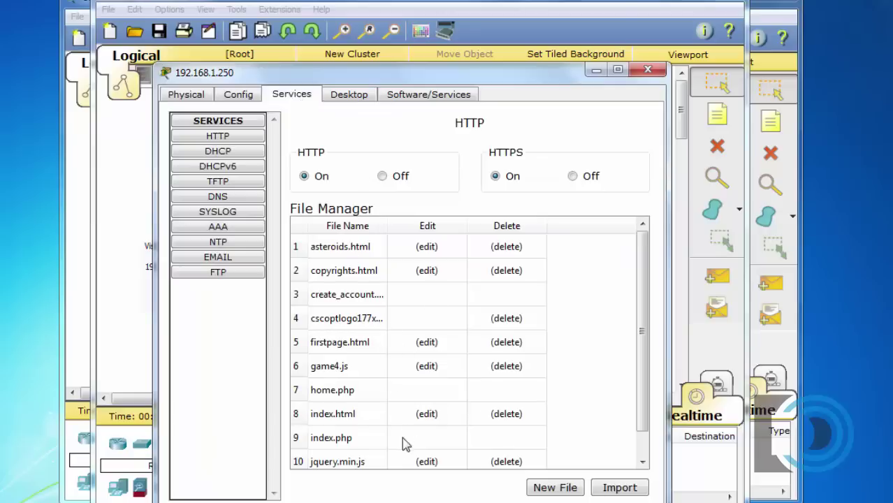
pyautogui.scroll(-1, 644, 338)
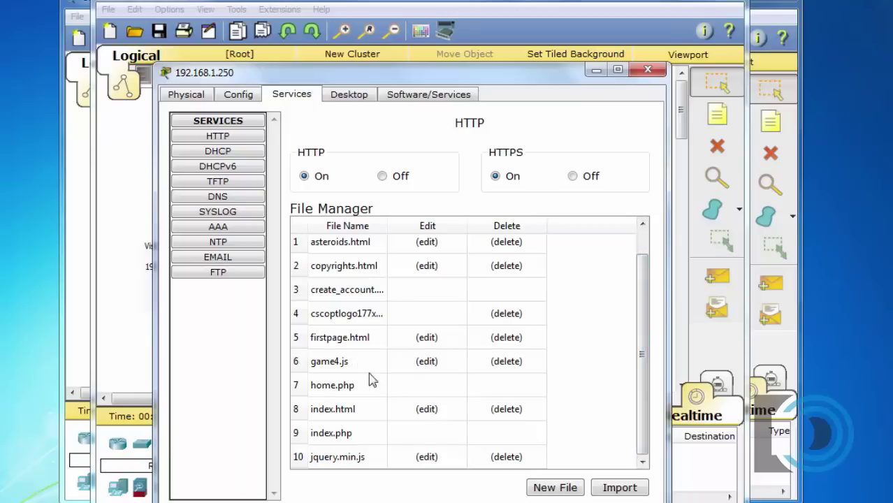
pyautogui.moveTo(387, 225); pyautogui.dragTo(439, 227)
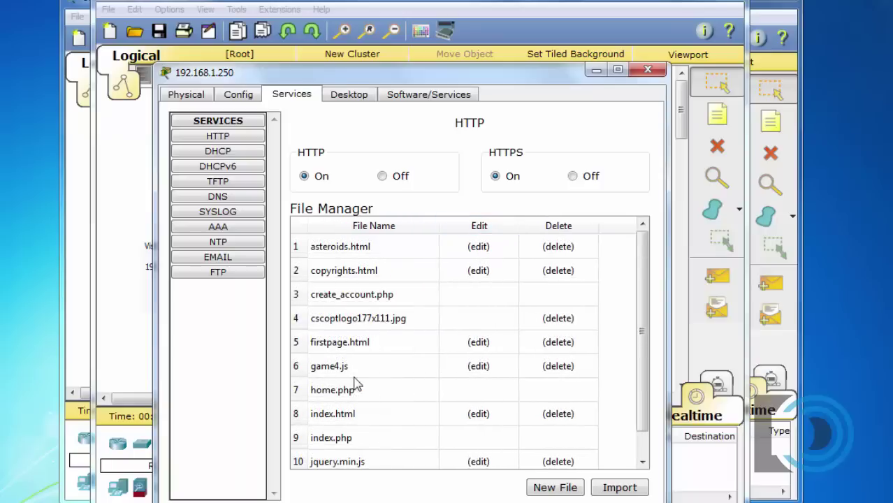
pyautogui.moveTo(641, 380); pyautogui.dragTo(641, 314)
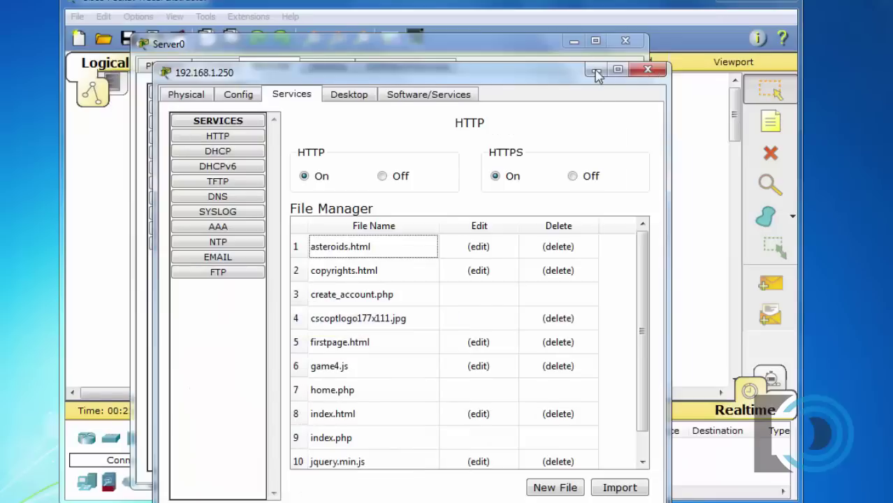
pyautogui.click(596, 70)
# Step: Minimize the Server0 window and nudge Switch1 slightly up and right
pyautogui.click(572, 42)
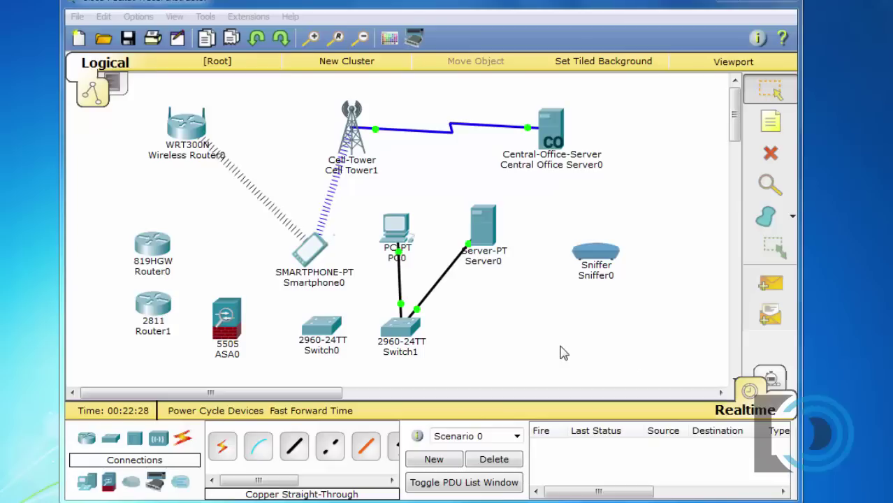
pyautogui.moveTo(400, 336); pyautogui.dragTo(405, 334)
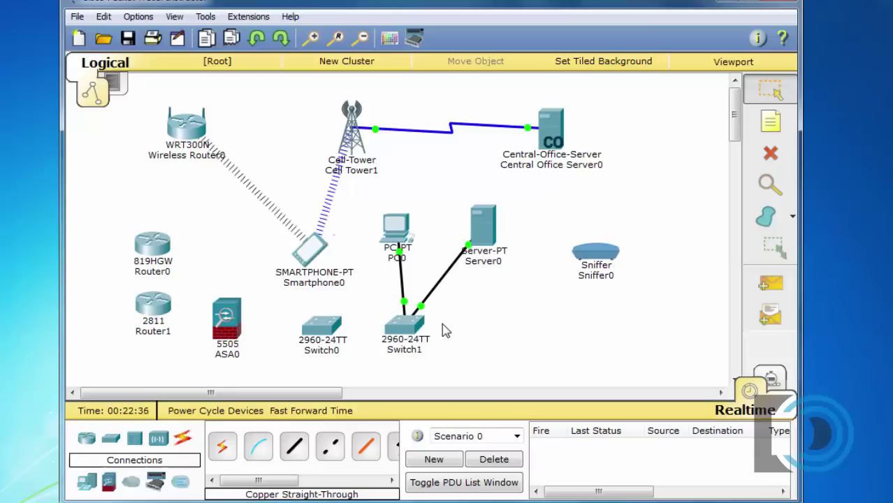
pyautogui.moveTo(393, 330)
pyautogui.mouseDown()
pyautogui.moveTo(406, 325)
pyautogui.moveTo(395, 333)
pyautogui.mouseUp()
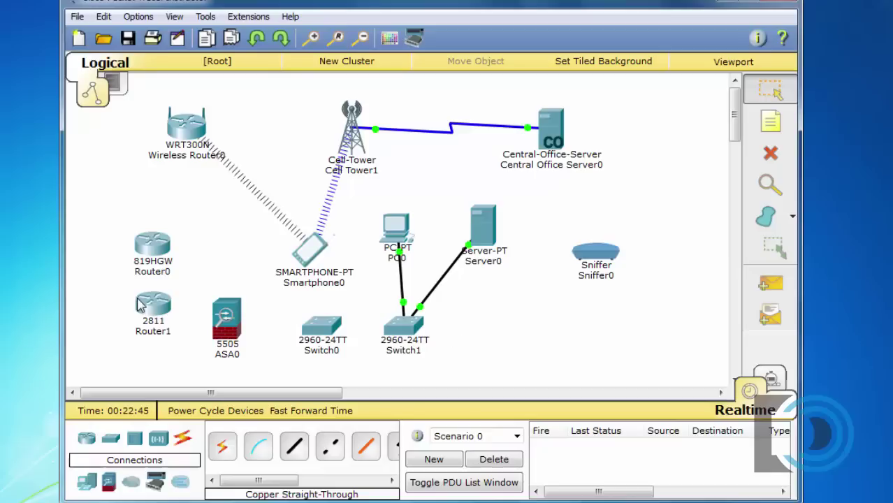
# Step: Place a 1941 router, Router2, above Router0, then switch to the Physical Intercity view
pyautogui.click(86, 441)
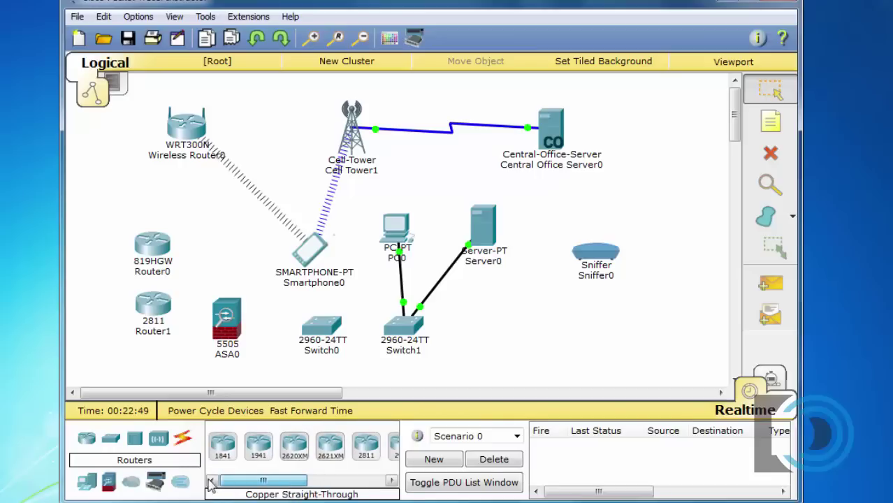
pyautogui.click(258, 447)
pyautogui.click(137, 216)
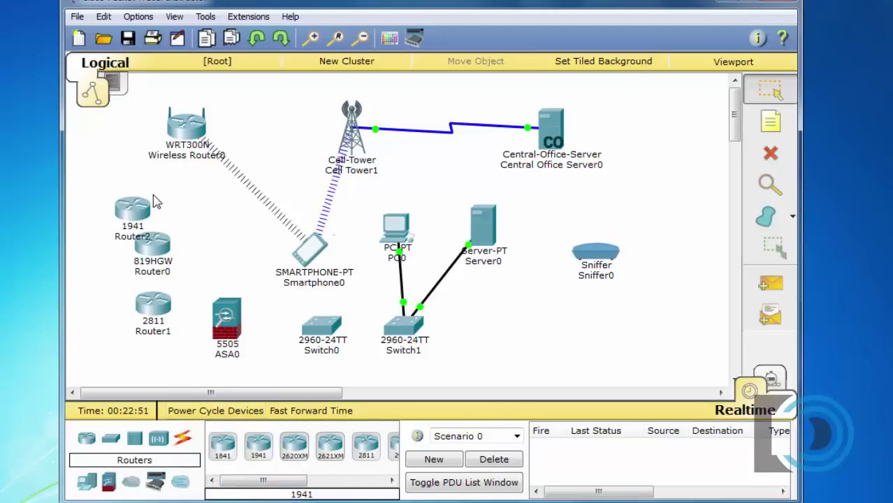
pyautogui.moveTo(139, 211); pyautogui.dragTo(158, 197)
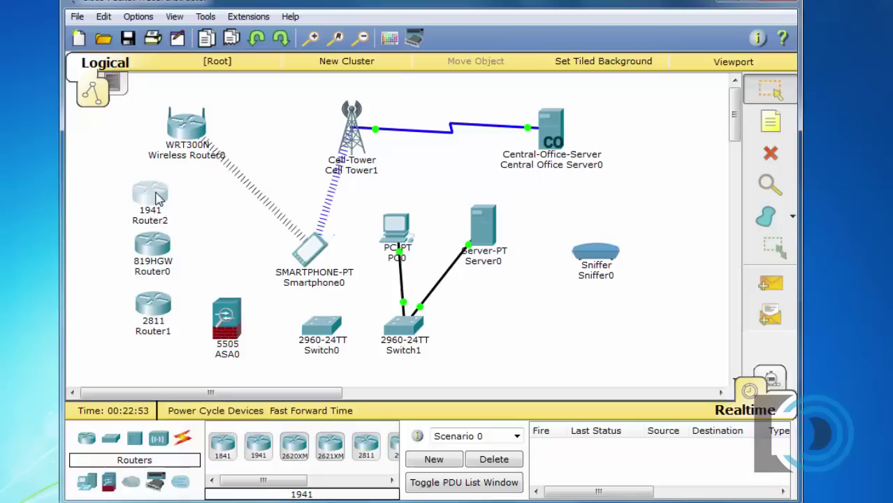
pyautogui.click(199, 219)
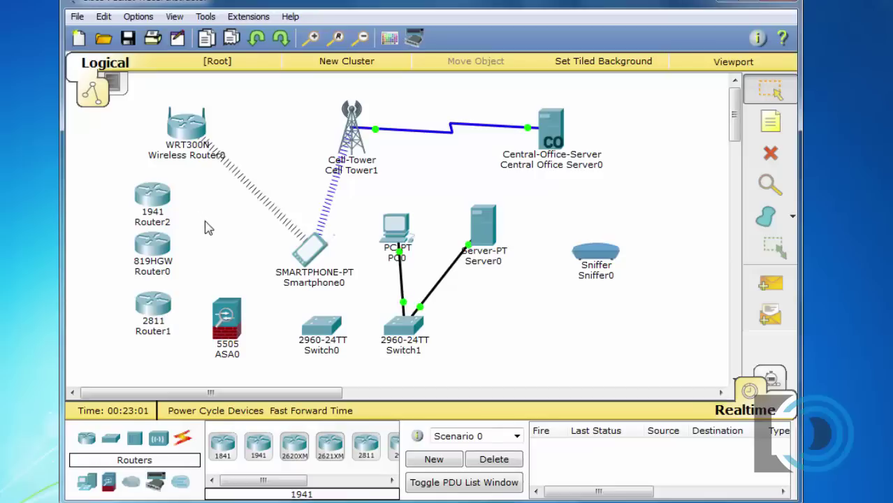
pyautogui.moveTo(160, 201); pyautogui.dragTo(128, 195)
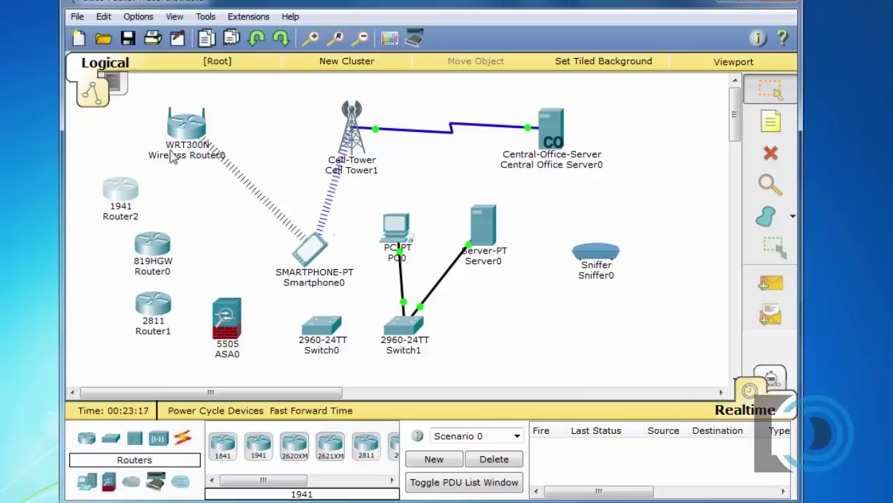
pyautogui.click(122, 94)
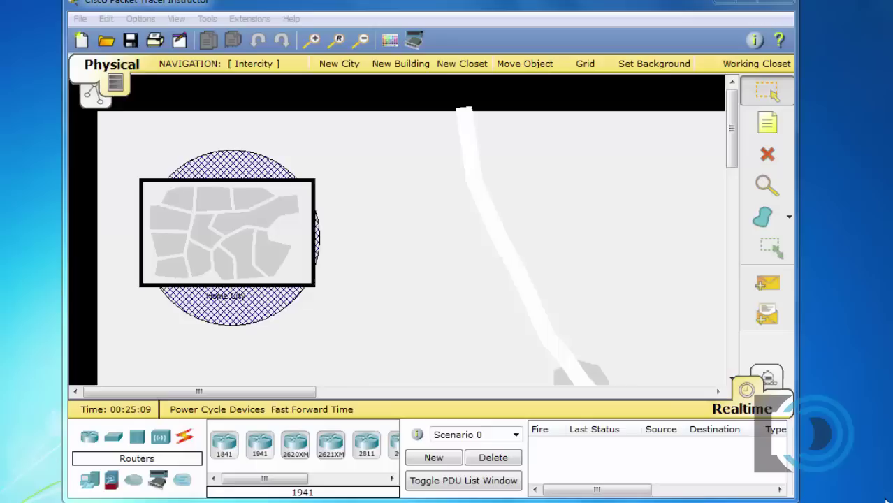
# Step: Open the Physical Locations list, enlarge it to review all devices, then close it
pyautogui.click(402, 211)
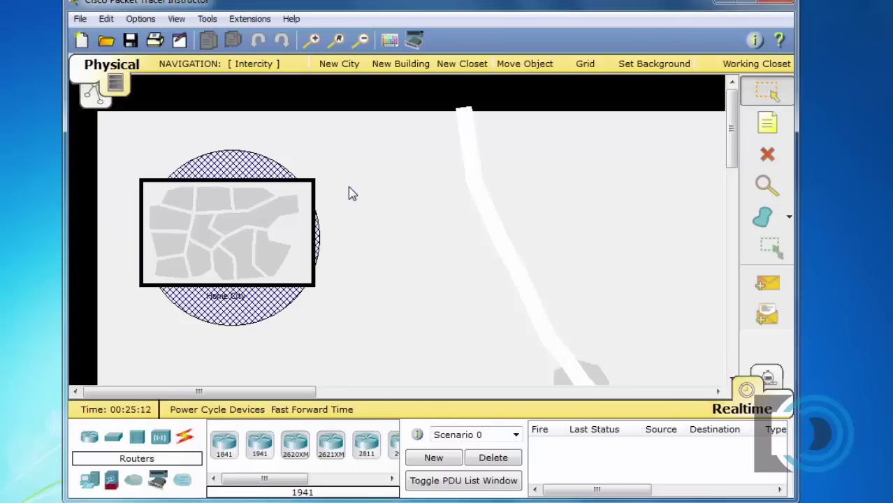
pyautogui.click(187, 68)
pyautogui.moveTo(382, 180); pyautogui.dragTo(433, 112)
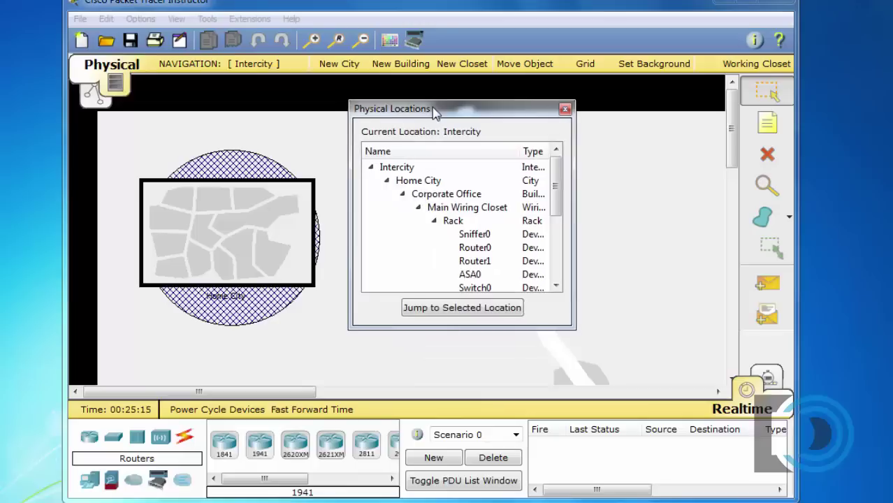
pyautogui.moveTo(573, 330); pyautogui.dragTo(675, 494)
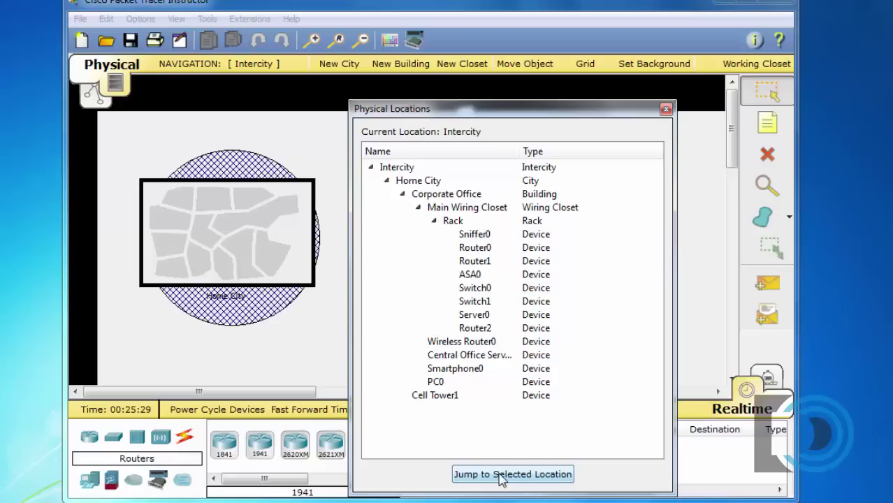
pyautogui.click(666, 110)
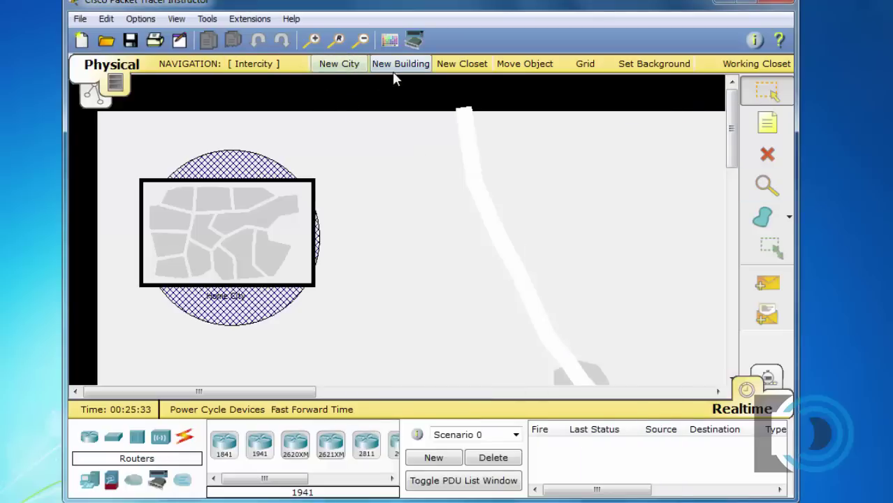
# Step: In the Main Wiring Closet rack, move Server0's cable from Switch1 to Switch0's FastEthernet0/18
pyautogui.click(763, 65)
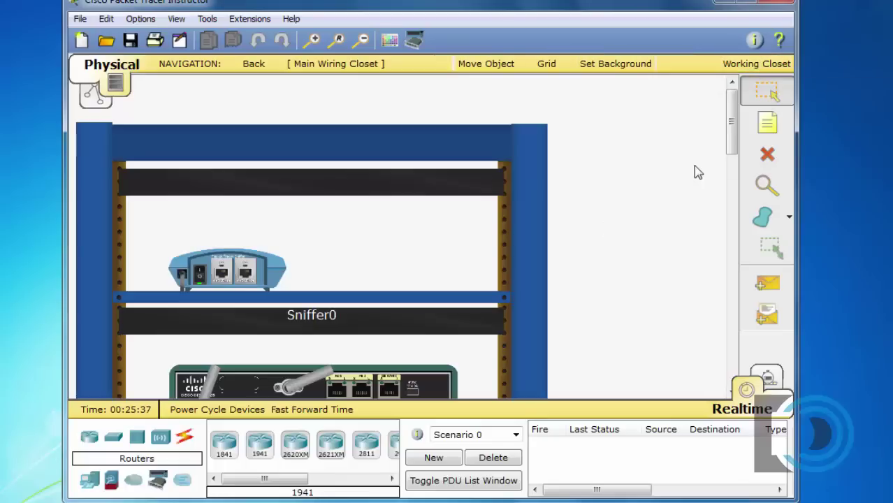
pyautogui.moveTo(731, 150); pyautogui.dragTo(737, 279)
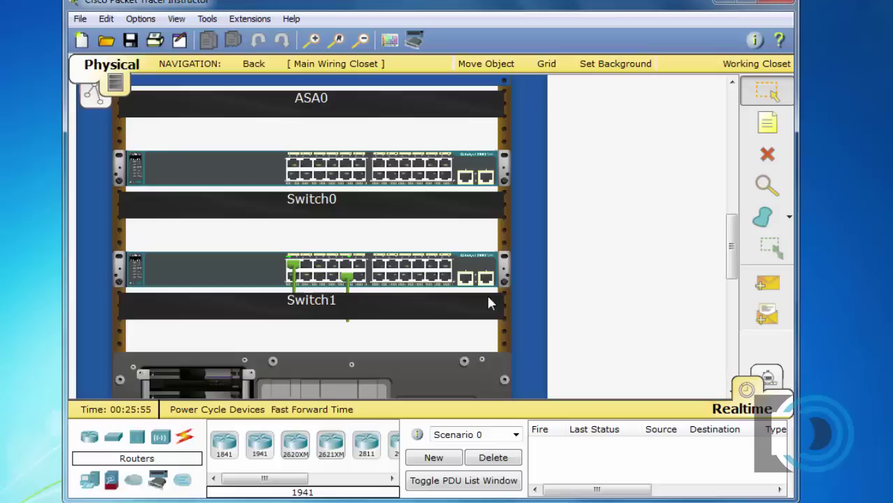
pyautogui.moveTo(347, 280); pyautogui.dragTo(380, 280)
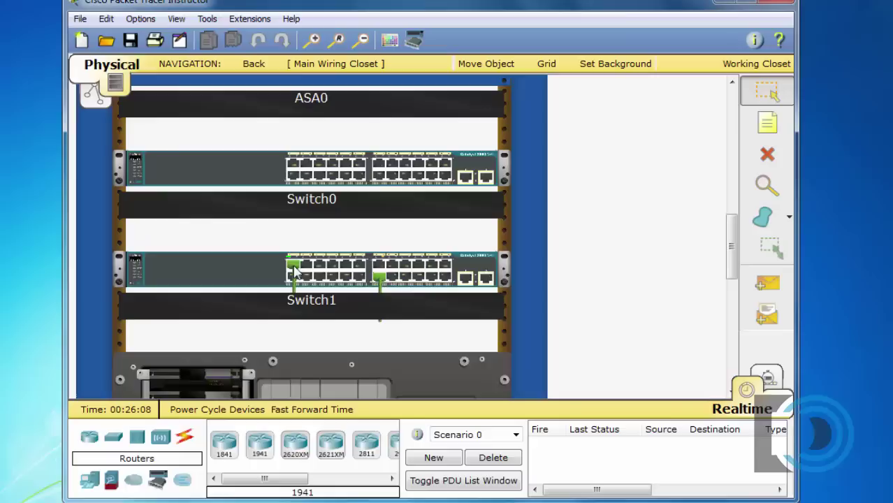
pyautogui.moveTo(294, 271); pyautogui.dragTo(336, 266)
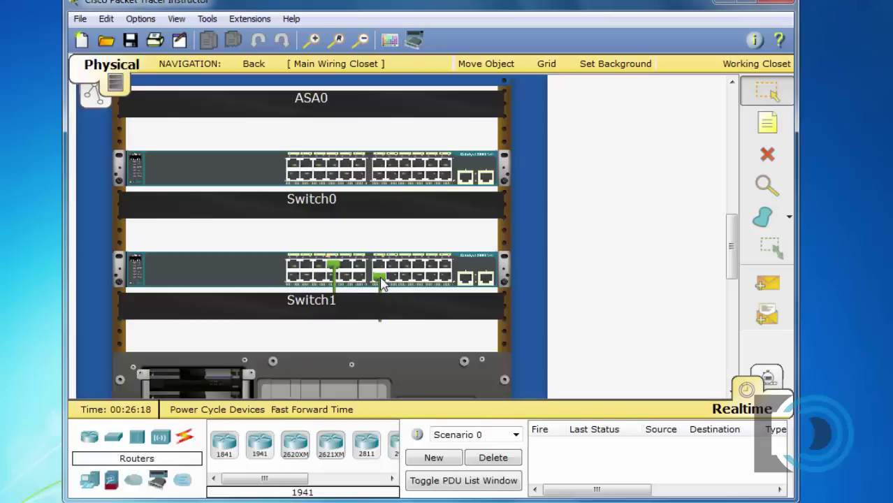
pyautogui.moveTo(381, 283); pyautogui.dragTo(409, 176)
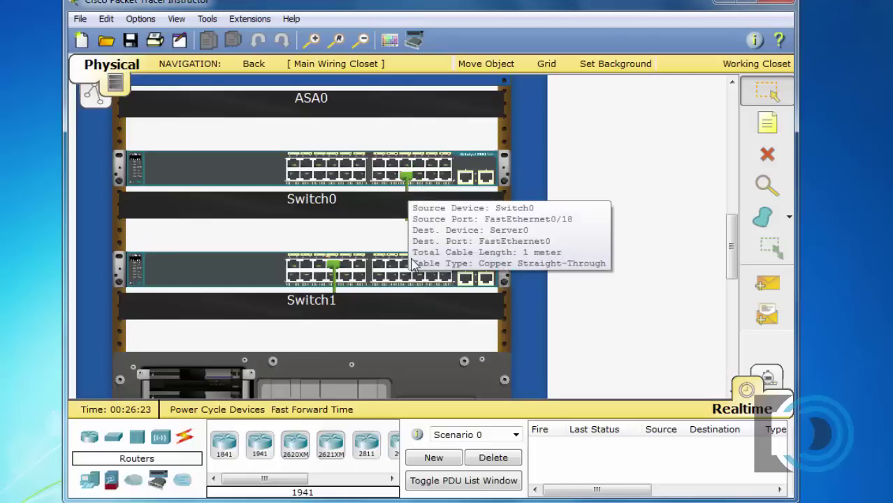
# Step: Flip to Logical and back, scroll the rack down to check Router2, then return to Logical
pyautogui.click(93, 98)
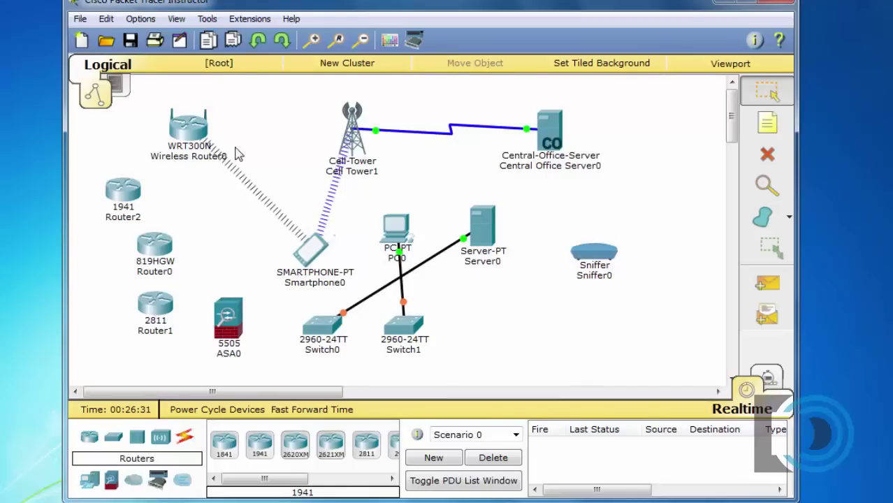
pyautogui.click(123, 89)
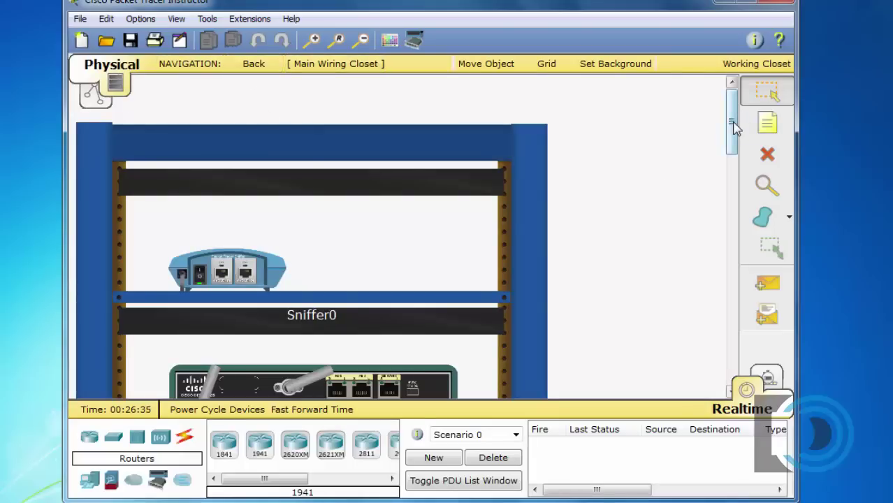
pyautogui.moveTo(731, 124); pyautogui.dragTo(735, 186)
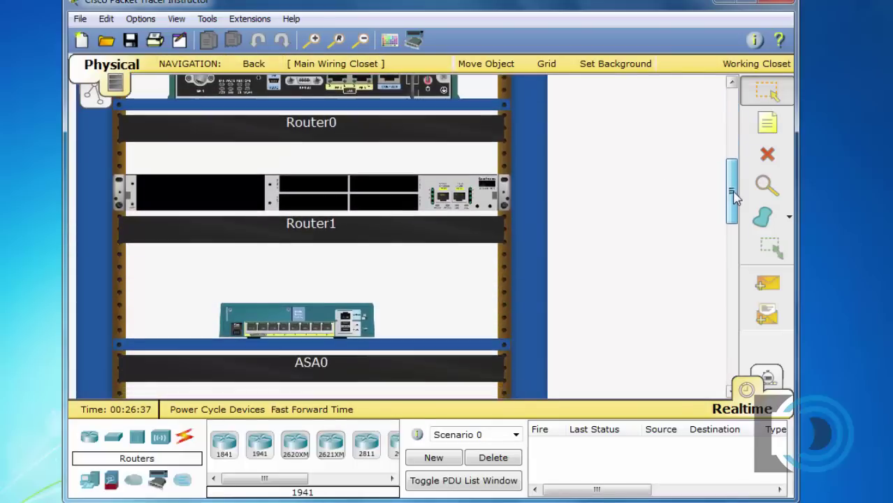
pyautogui.moveTo(733, 197); pyautogui.dragTo(742, 339)
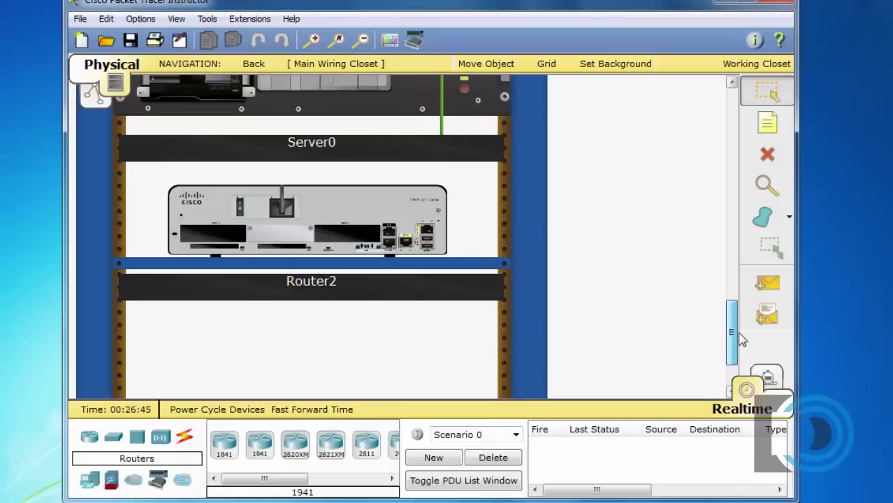
pyautogui.moveTo(742, 340); pyautogui.dragTo(721, 197)
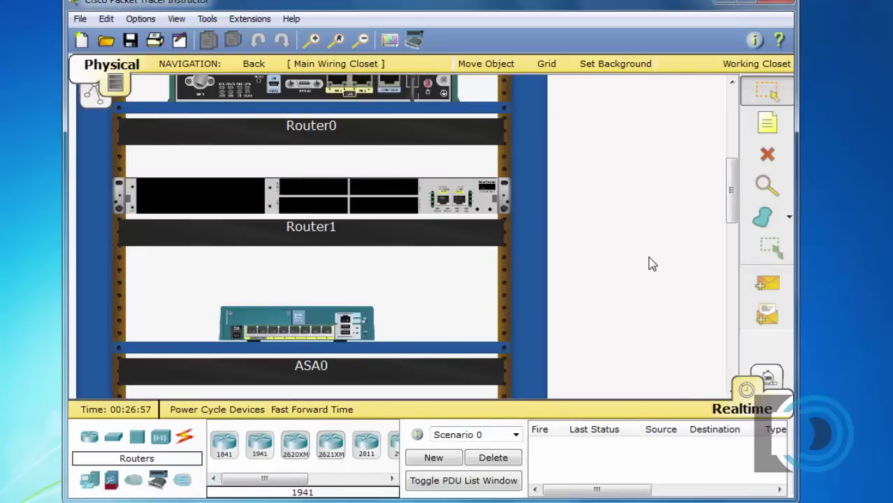
pyautogui.moveTo(731, 199); pyautogui.dragTo(736, 125)
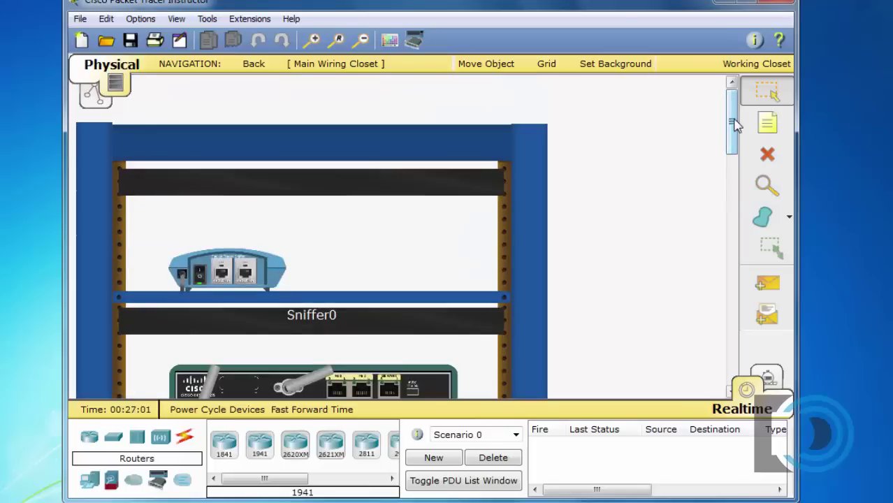
pyautogui.click(99, 99)
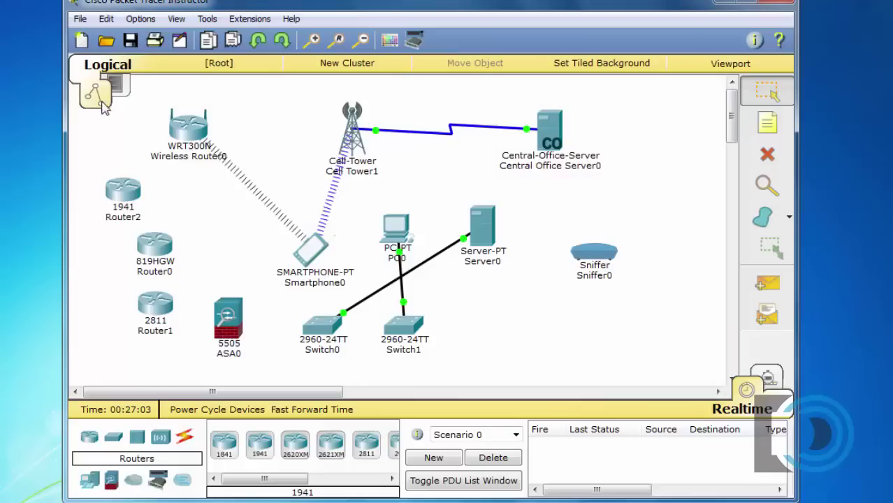